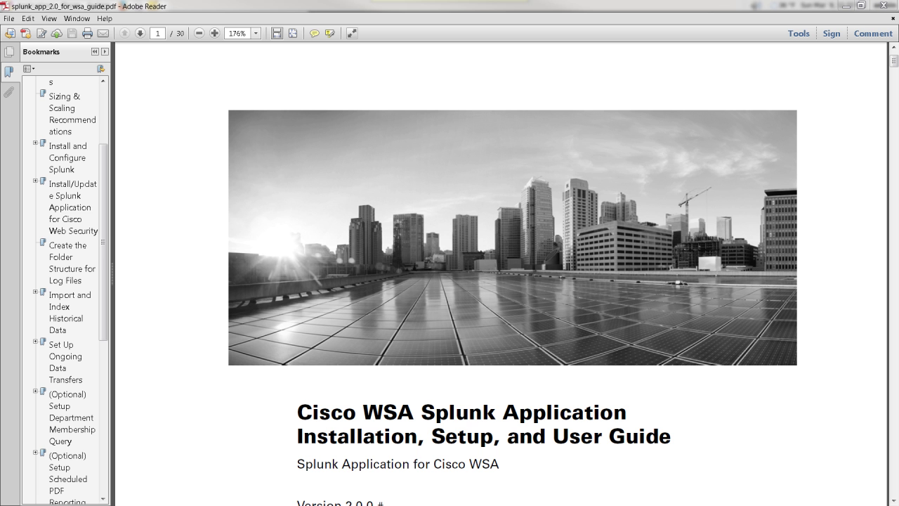
# - Open splunk.com's Splunk Enterprise download page and find the 64-bit Linux installer row
pyautogui.click(848, 8)
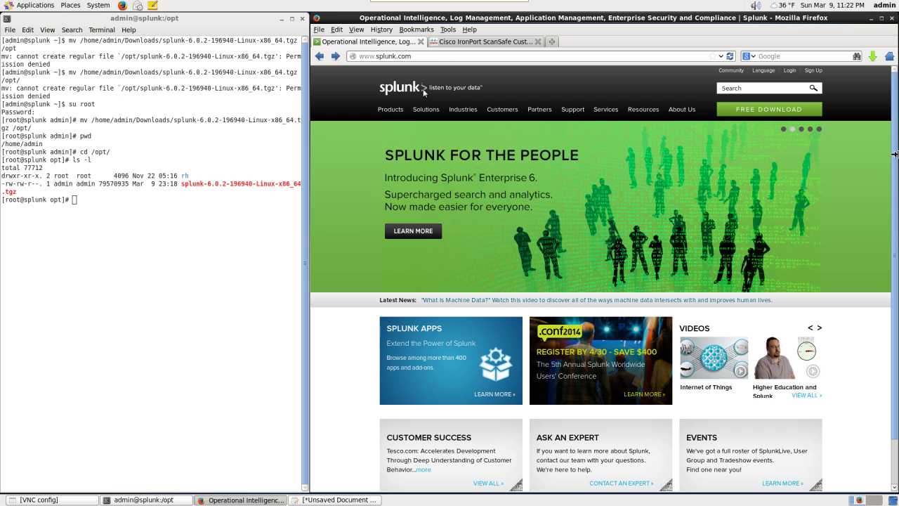
pyautogui.click(597, 278)
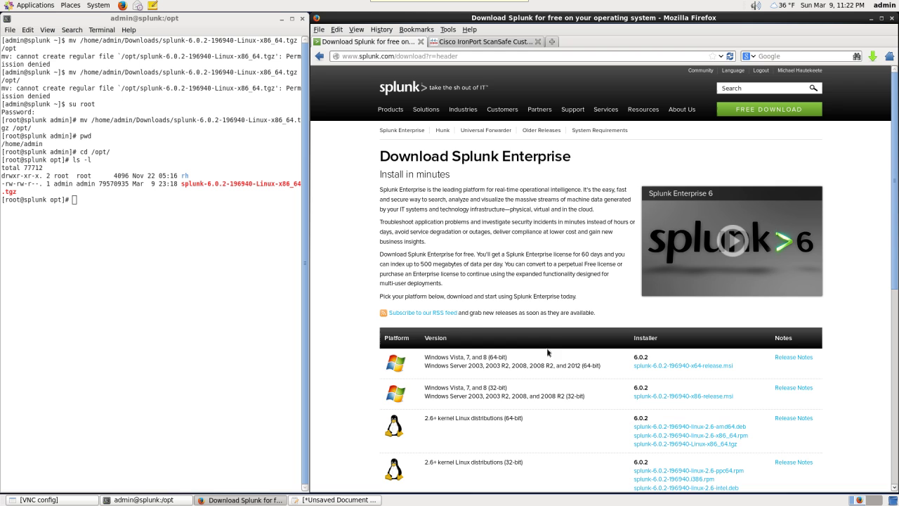
pyautogui.scroll(-1, 513, 414)
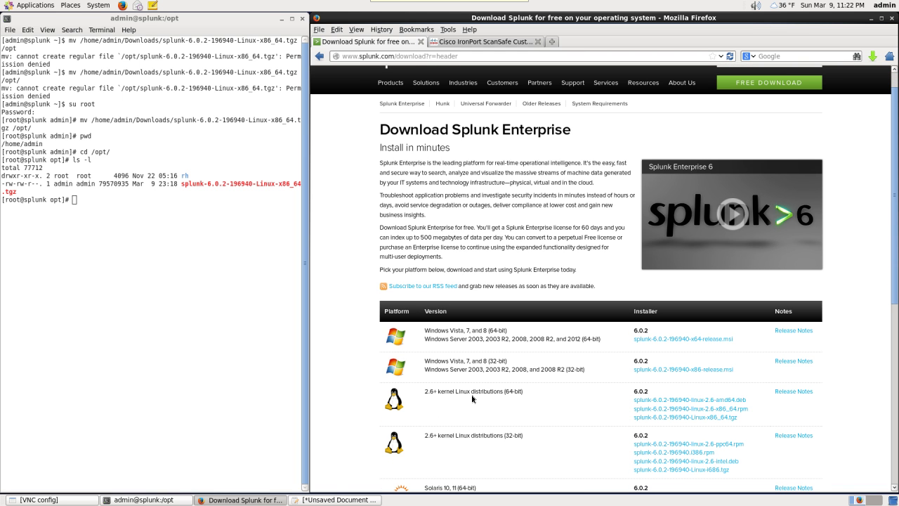
pyautogui.moveTo(454, 392); pyautogui.dragTo(523, 391)
pyautogui.click(631, 418)
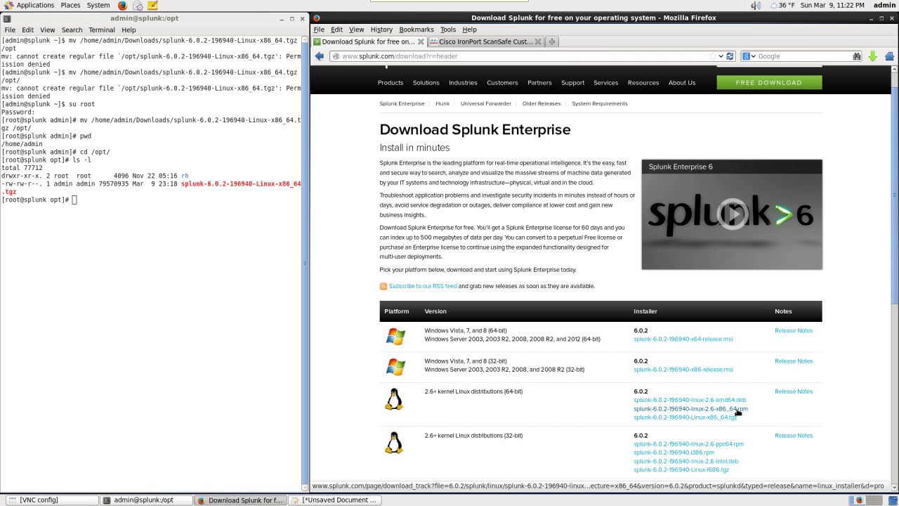
pyautogui.hotkey('alt', 'Tab')
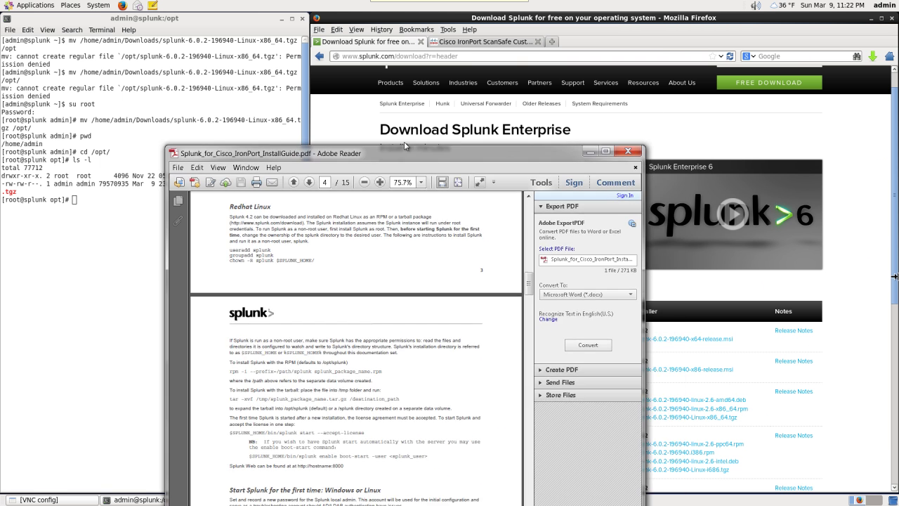
pyautogui.moveTo(111, 320); pyautogui.dragTo(451, 323)
pyautogui.click(307, 348)
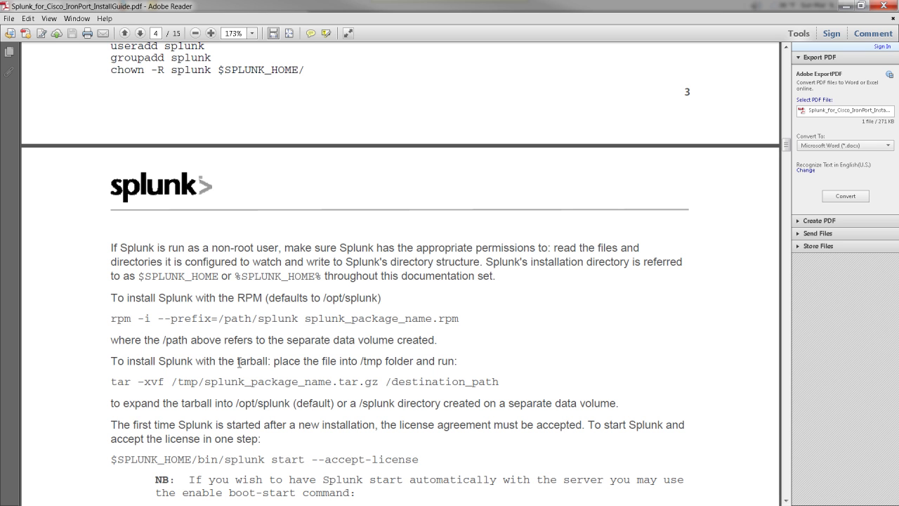
pyautogui.moveTo(112, 382); pyautogui.dragTo(490, 383)
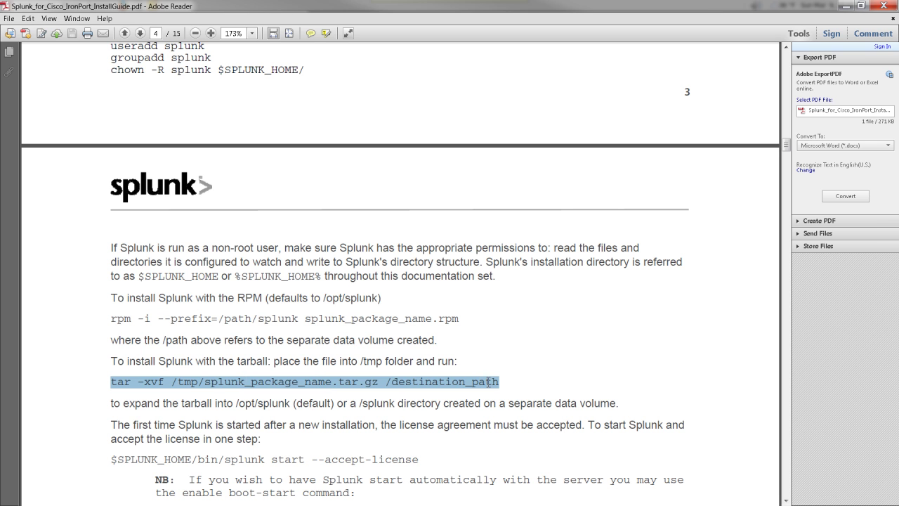
pyautogui.click(437, 381)
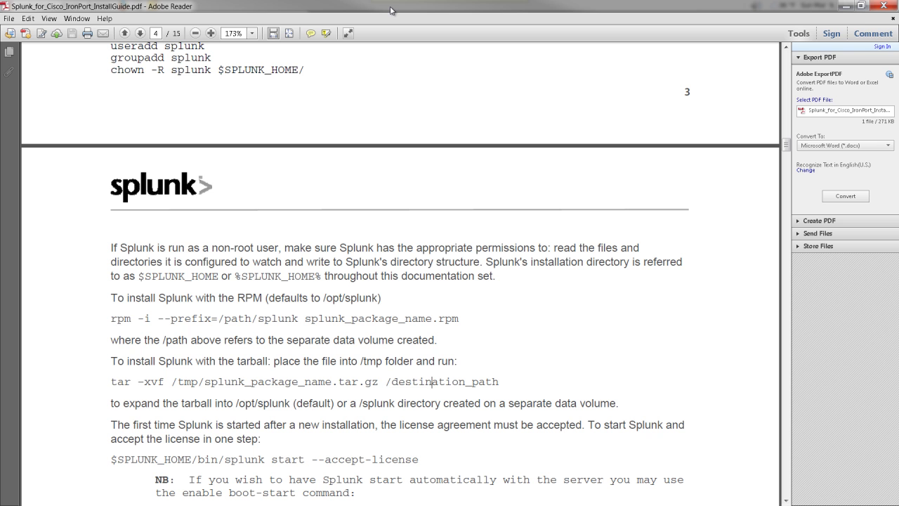
pyautogui.click(847, 5)
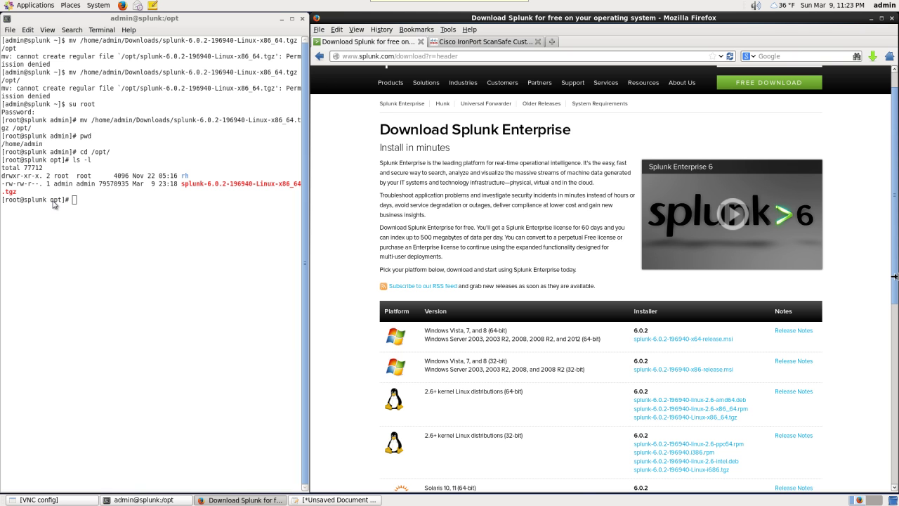
# - Extract the Splunk 6.0.2 tarball in /opt with tar -xvf, then list /opt to confirm the splunk folder
pyautogui.click(96, 206)
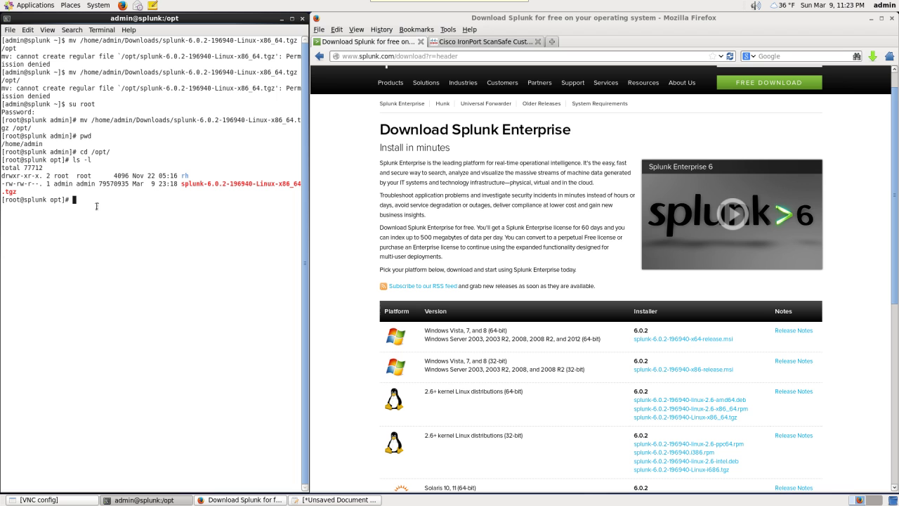
pyautogui.write('tar -x')
pyautogui.write('vf ')
pyautogui.write('s')
pyautogui.press('Tab')
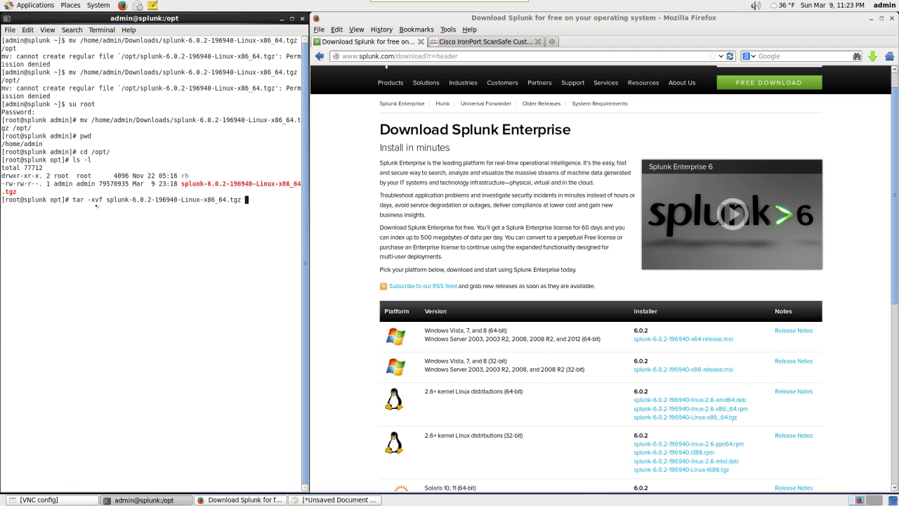
pyautogui.press('Return')
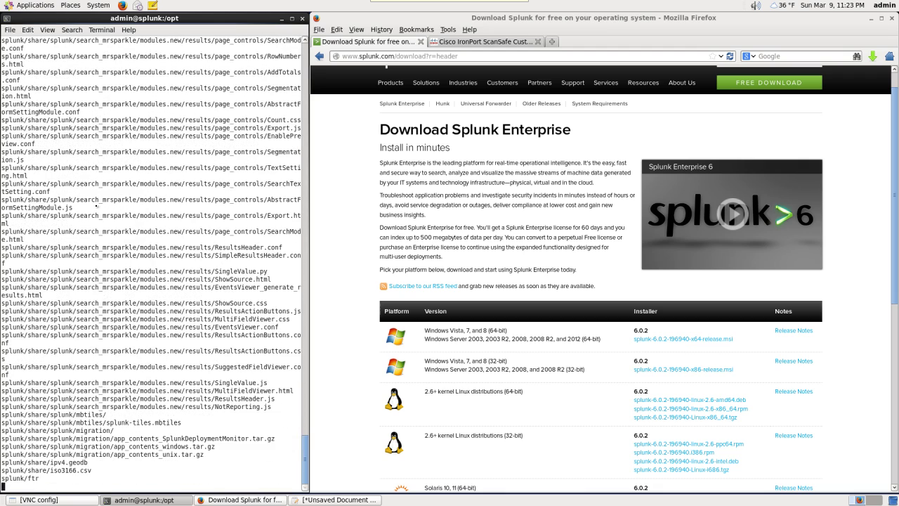
pyautogui.press('Return')
pyautogui.press('Return')
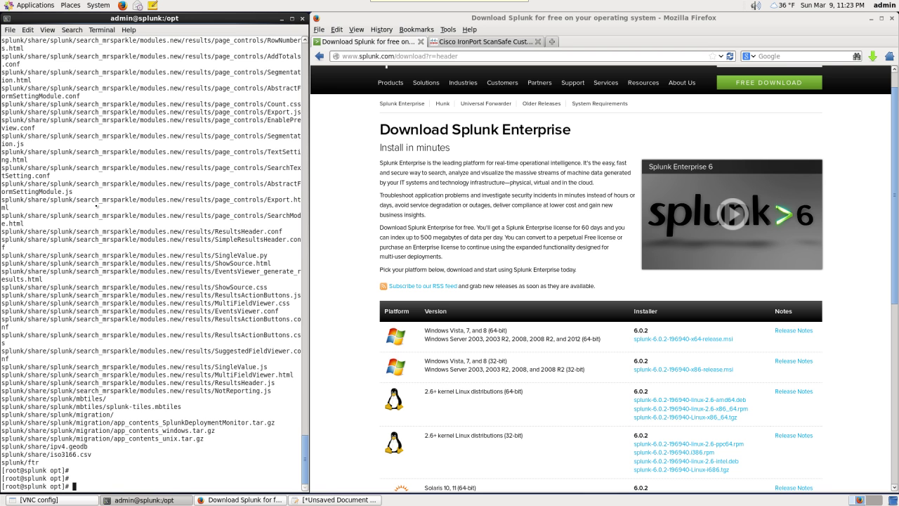
pyautogui.write('ls -l')
pyautogui.press('Return')
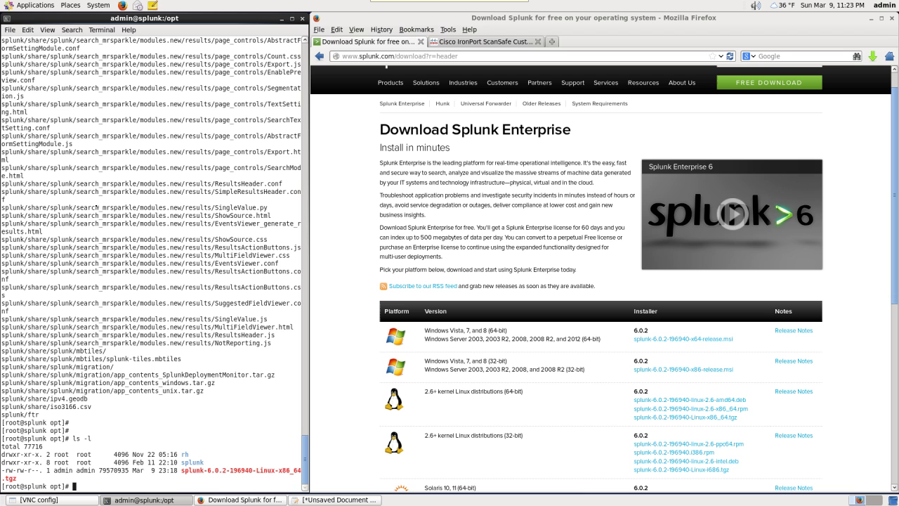
# - Run /opt/splunk/bin/splunk start --accept-license to launch Splunk for the first time
pyautogui.write('/opt/splunk/bin/s')
pyautogui.press('Tab')
pyautogui.write('star')
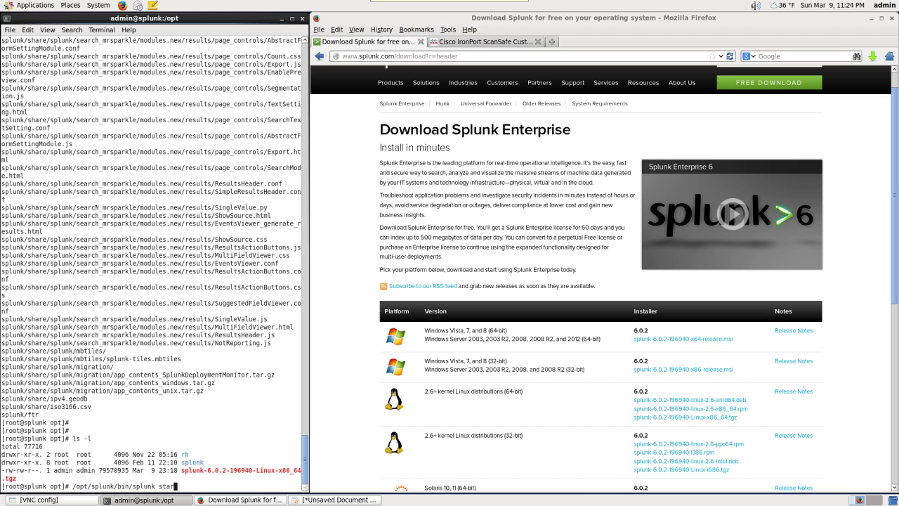
pyautogui.write('t')
pyautogui.write('--accept-license')
pyautogui.press('Return')
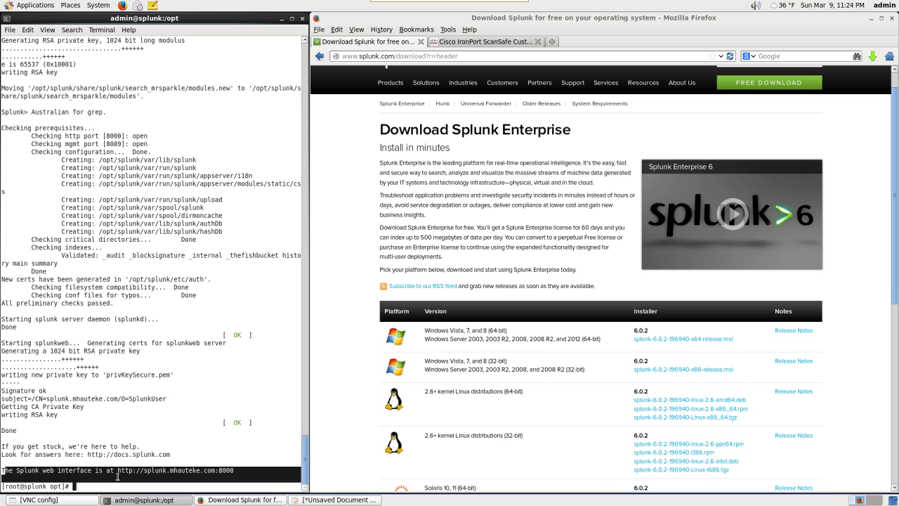
# - Copy the port 8000 web interface address from the terminal and load it in a new Firefox tab
pyautogui.moveTo(3, 471); pyautogui.dragTo(233, 476)
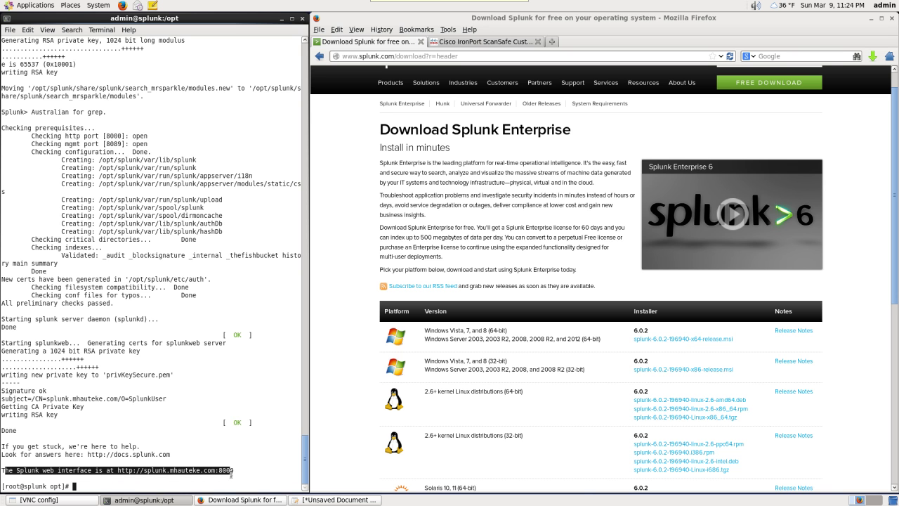
pyautogui.click(232, 476)
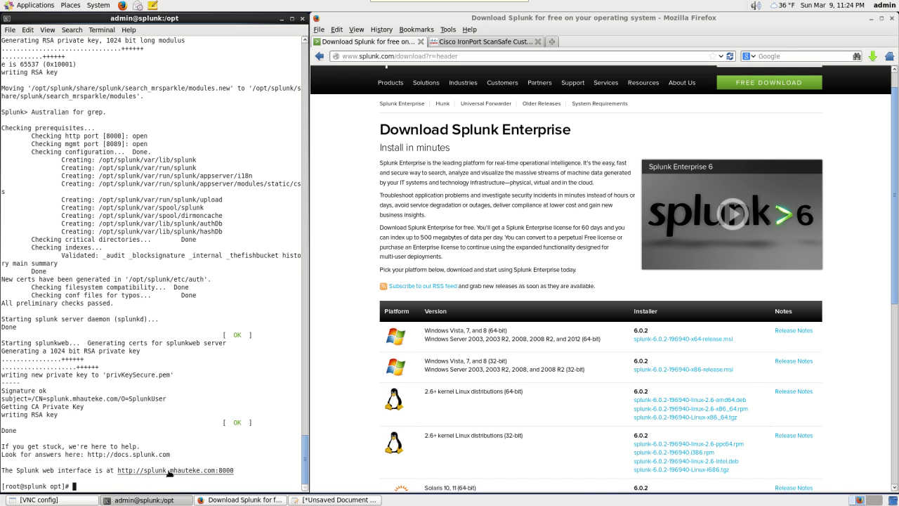
pyautogui.doubleClick(170, 473)
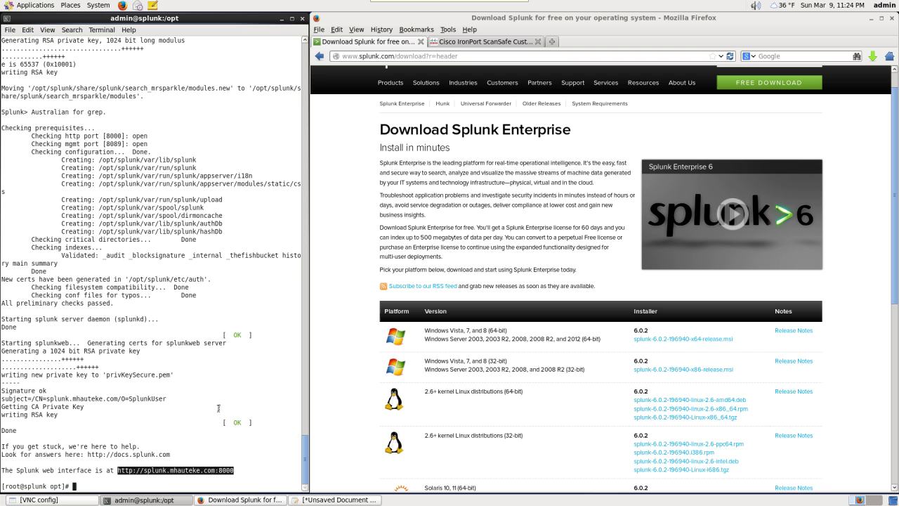
pyautogui.rightClick(176, 478)
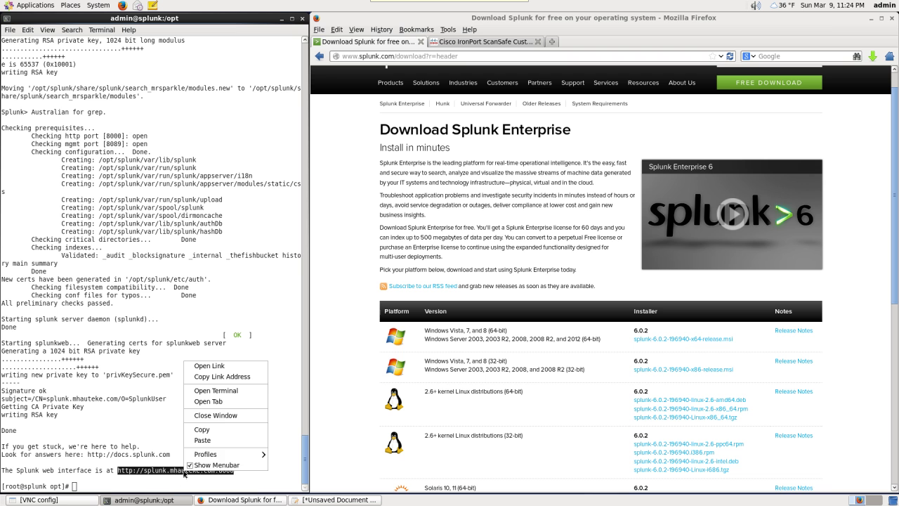
pyautogui.click(207, 429)
pyautogui.click(552, 42)
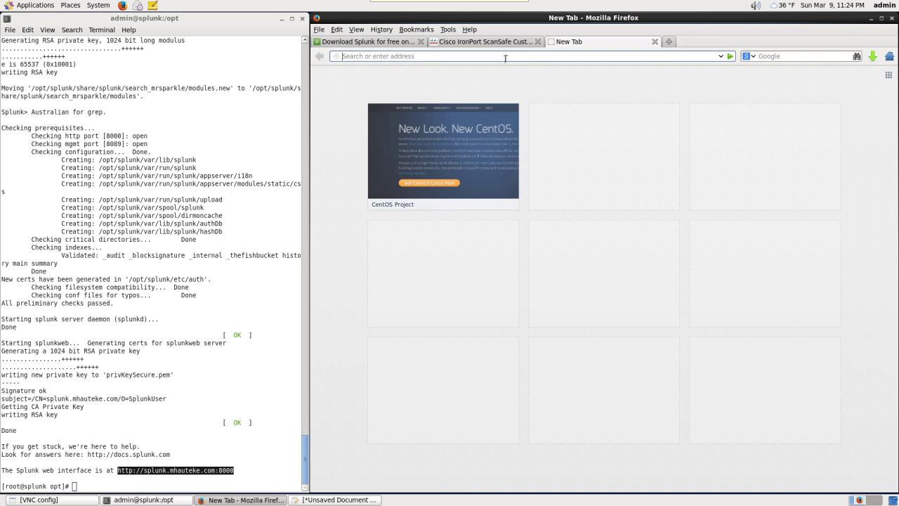
pyautogui.rightClick(484, 56)
pyautogui.click(514, 96)
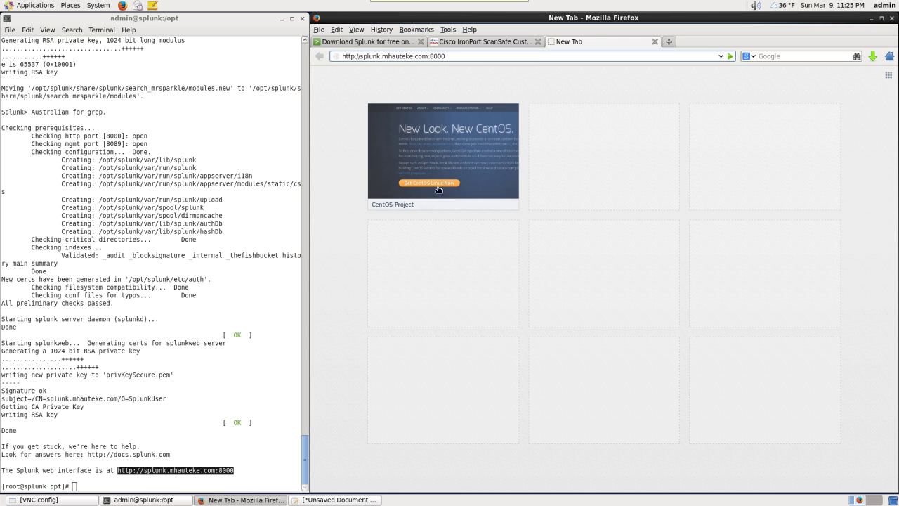
pyautogui.press('Return')
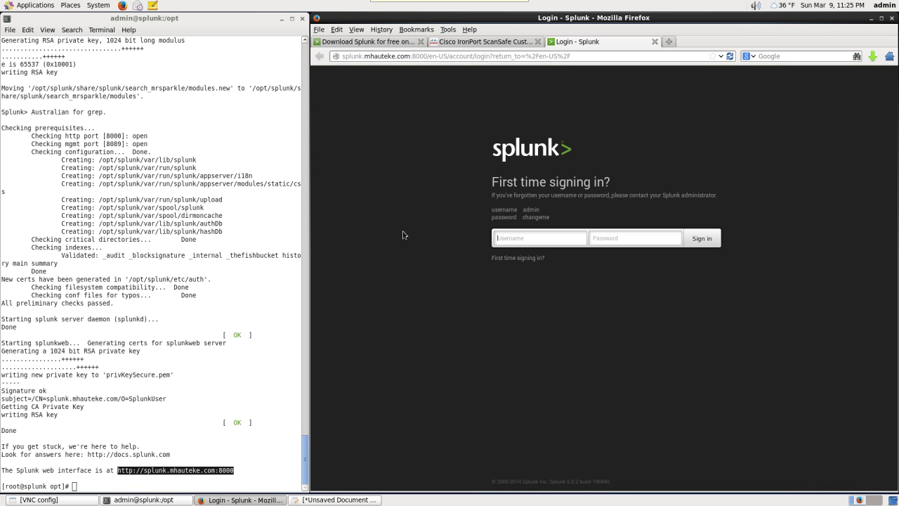
# - Sign in as admin with the default password, set a new admin password, and dismiss What's new
pyautogui.press('Return')
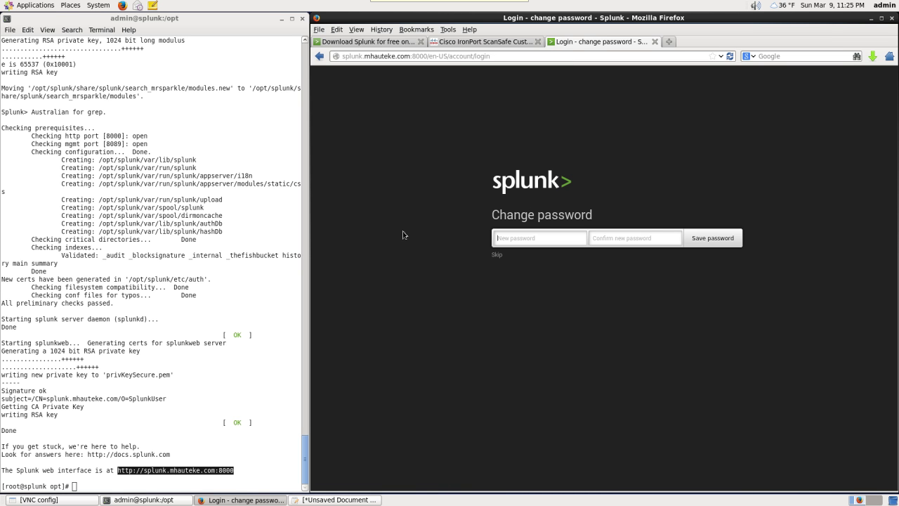
pyautogui.press('Return')
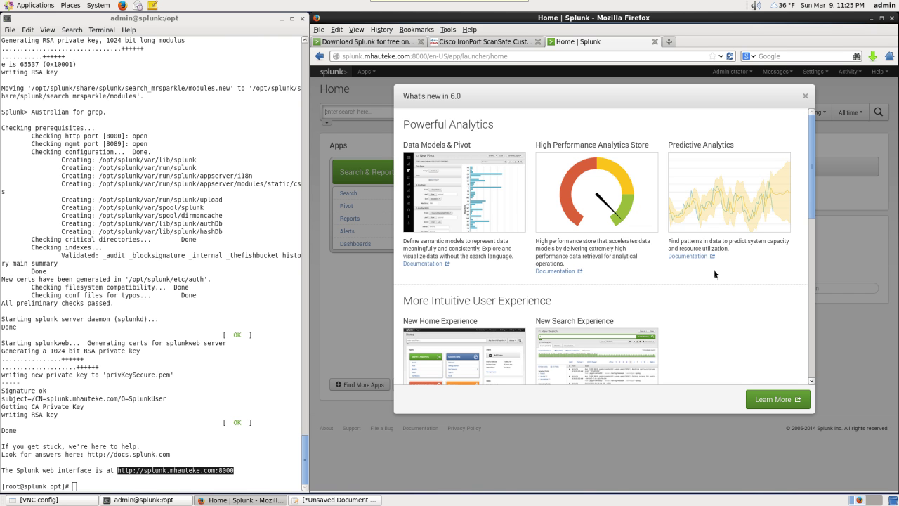
pyautogui.click(805, 95)
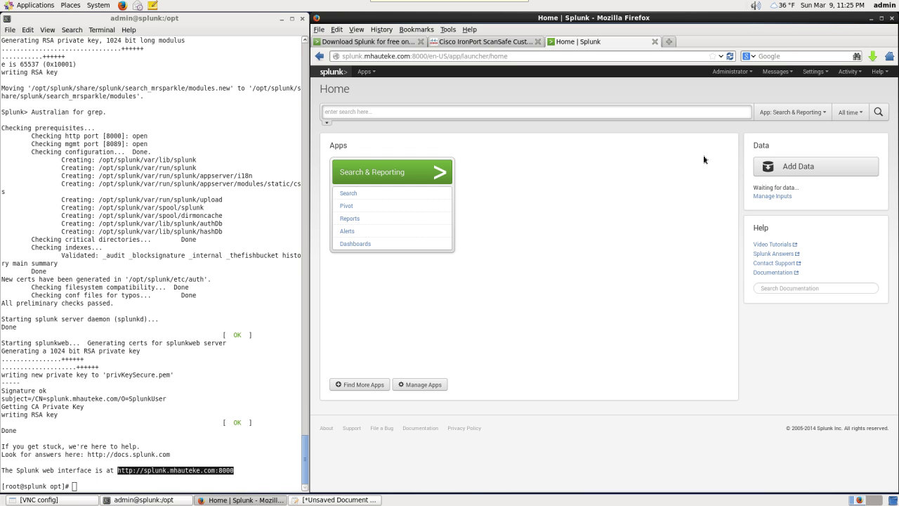
# - Go to Settings > Licensing and start adding a license by pasting its XML
pyautogui.click(817, 71)
pyautogui.click(826, 125)
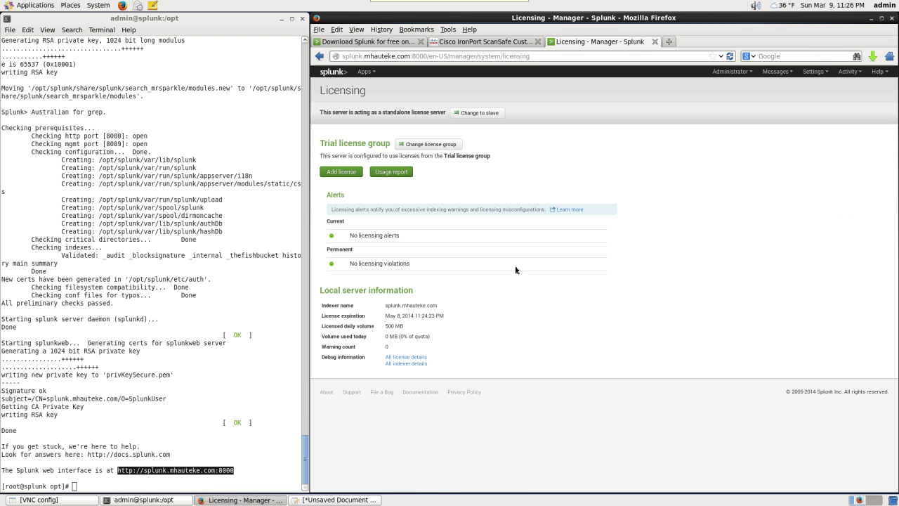
pyautogui.click(349, 172)
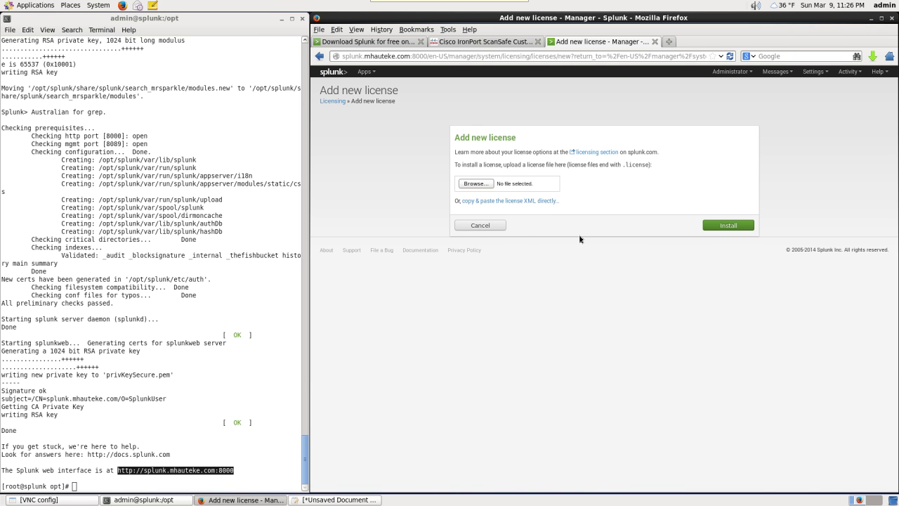
pyautogui.click(507, 202)
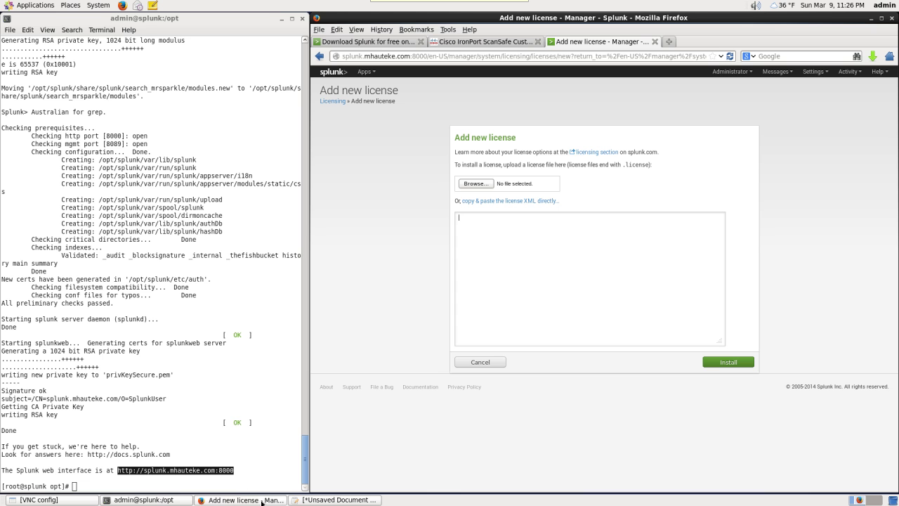
# - Paste the Cisco IronPort WSA license XML from the text document, install it, and restart Splunk
pyautogui.click(320, 500)
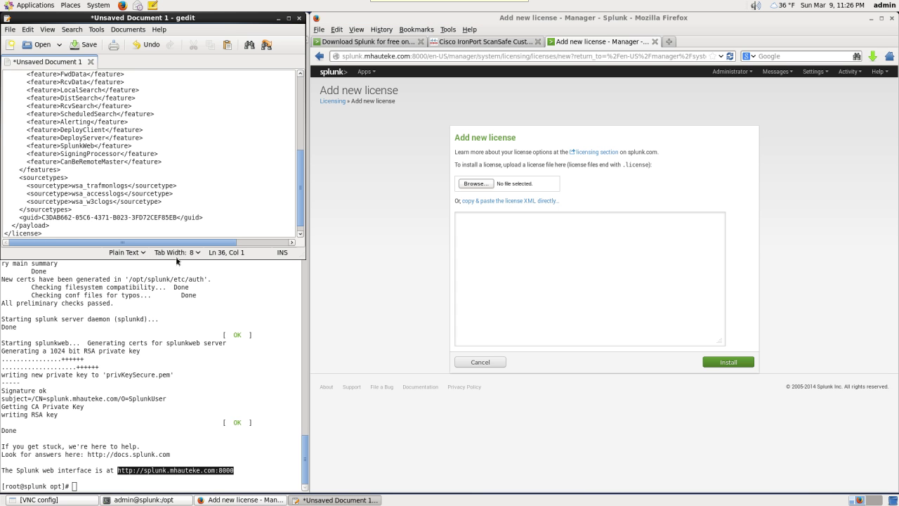
pyautogui.click(196, 171)
pyautogui.hotkey('ctrl', 'a')
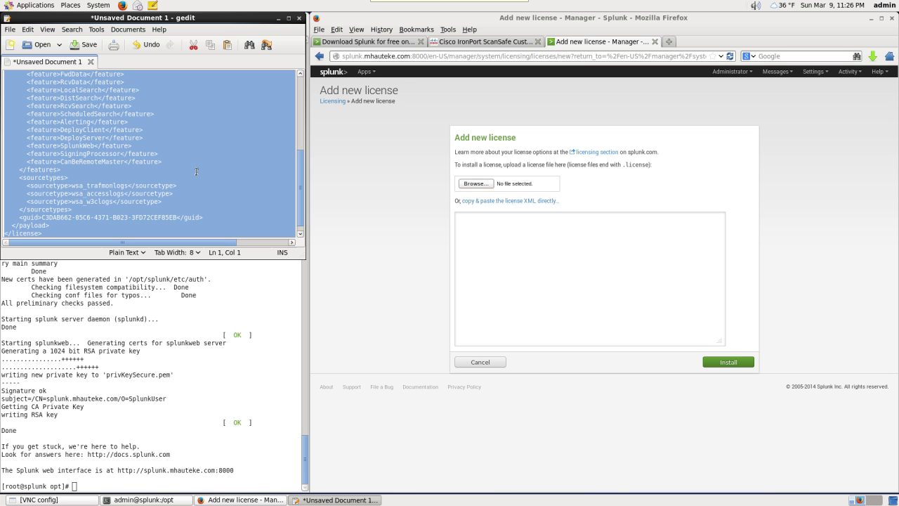
pyautogui.click(534, 253)
pyautogui.hotkey('ctrl', 'v')
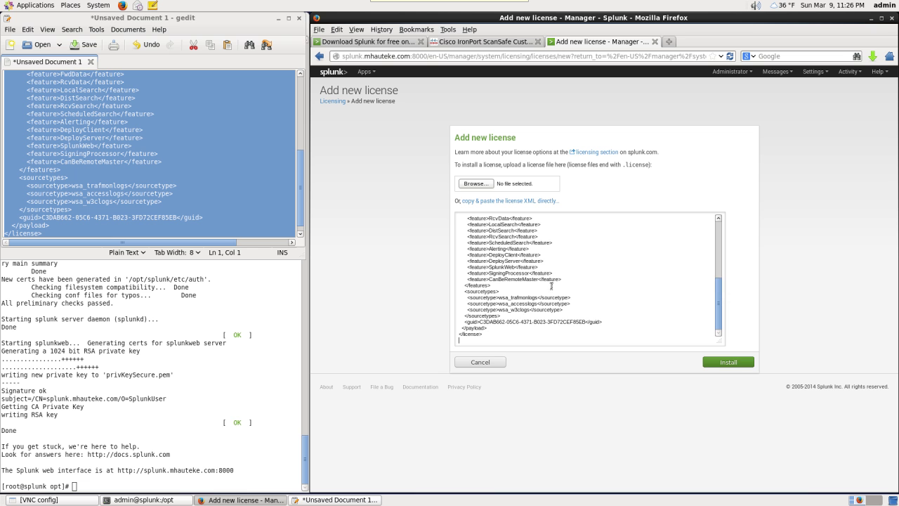
pyautogui.press('BackSpace')
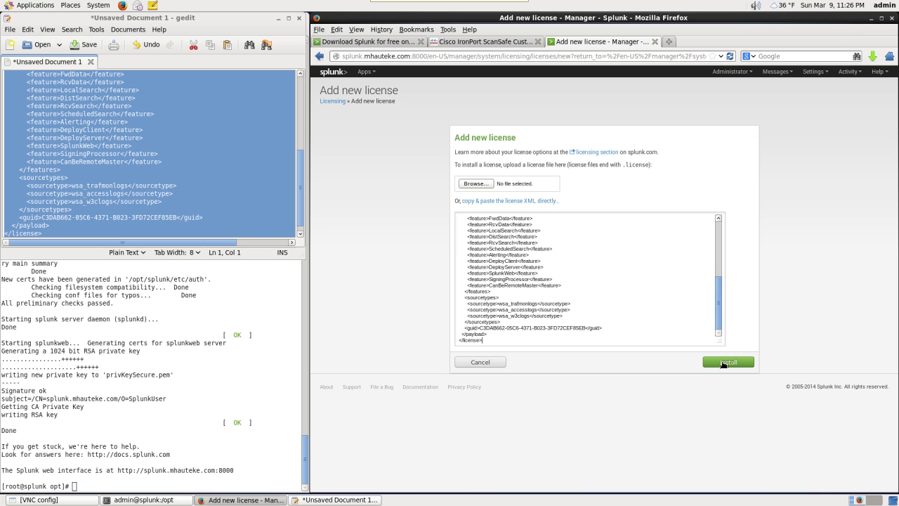
pyautogui.hotkey('ctrl', 'Home')
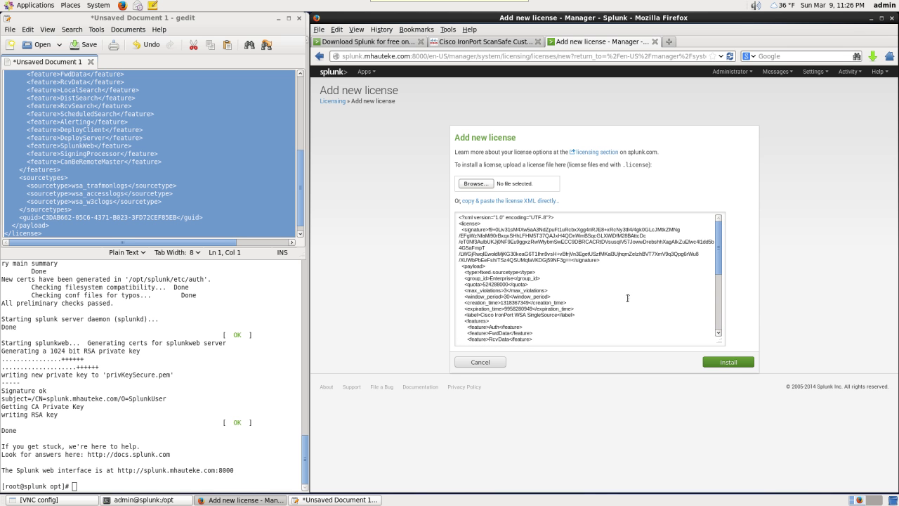
pyautogui.click(727, 364)
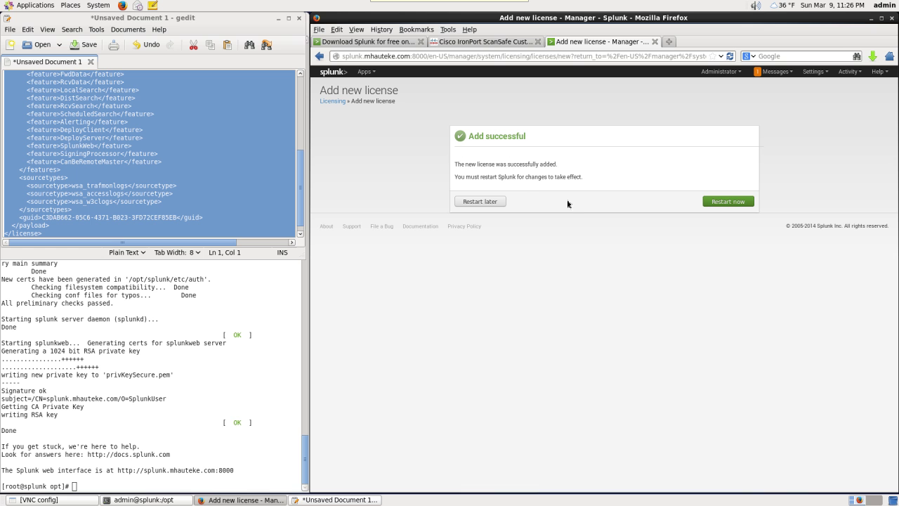
pyautogui.click(721, 203)
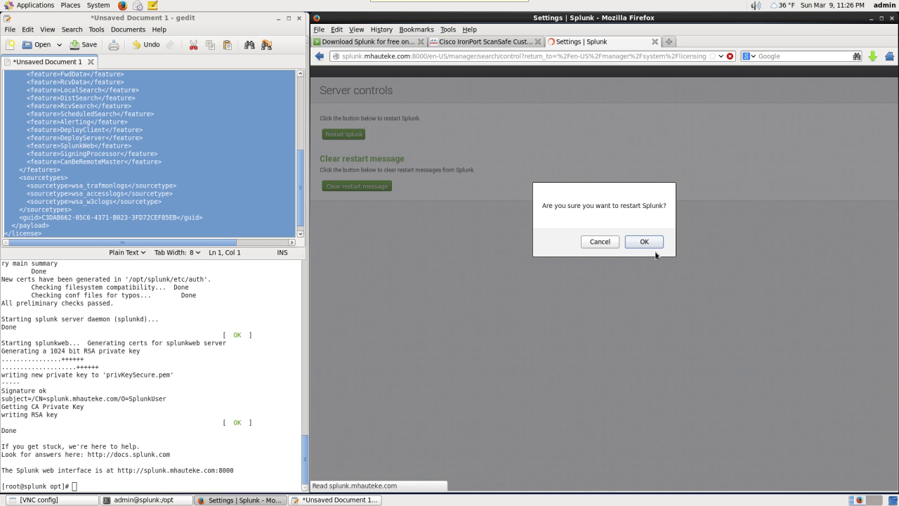
pyautogui.click(653, 244)
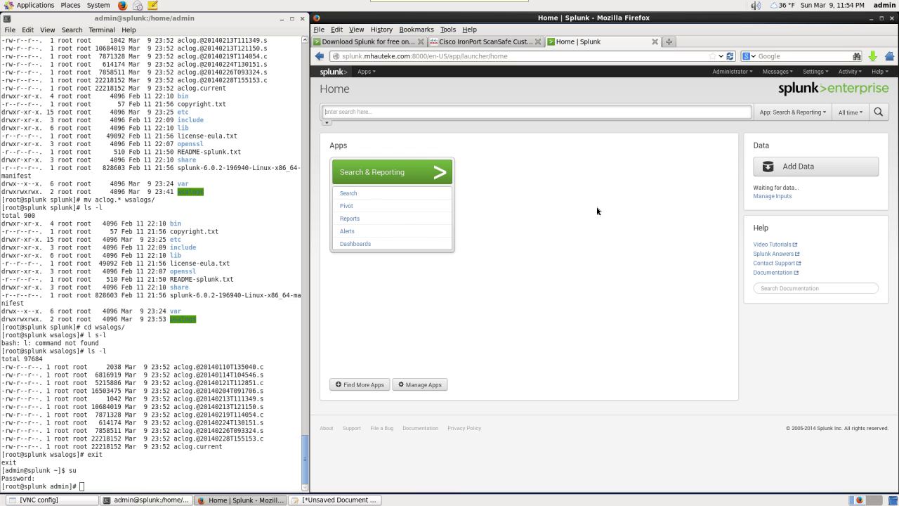
# - Upload CiscoWSASplunk_v2.0.tar.gz from admin/Downloads through Manage Apps' Install app from file
pyautogui.click(368, 72)
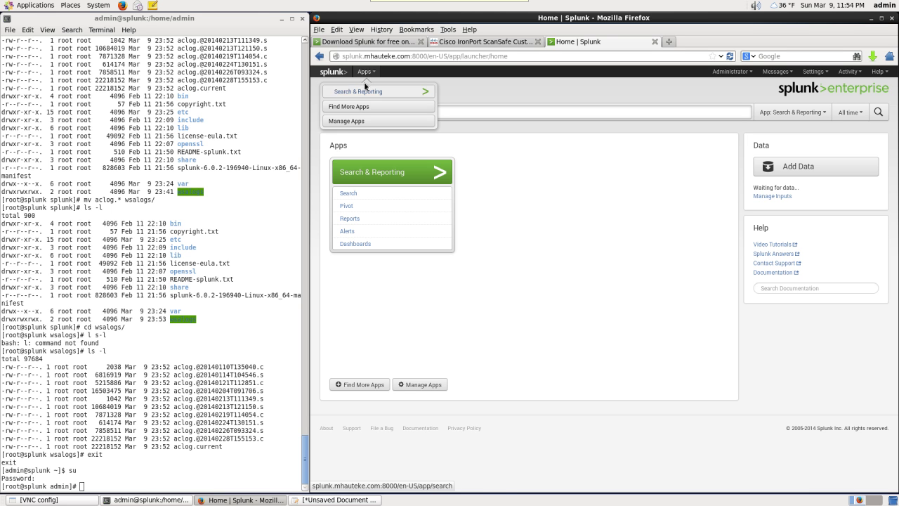
pyautogui.click(351, 121)
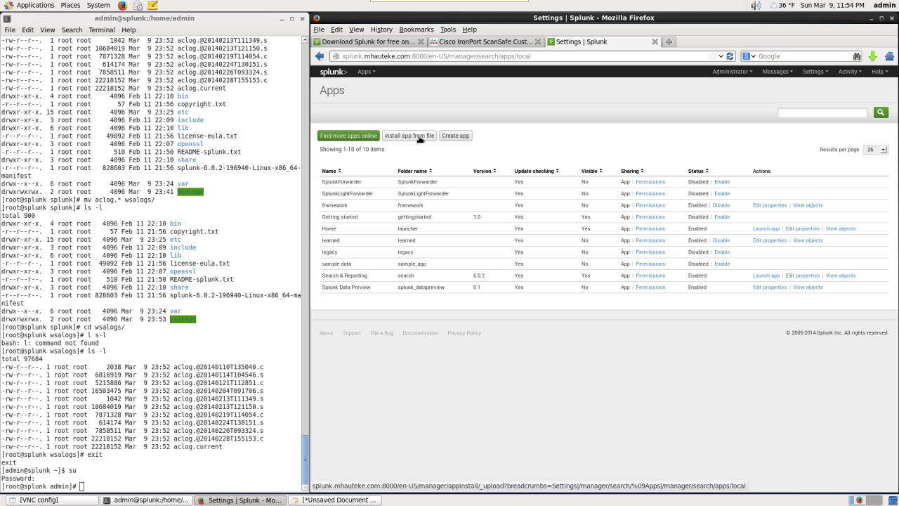
pyautogui.click(419, 137)
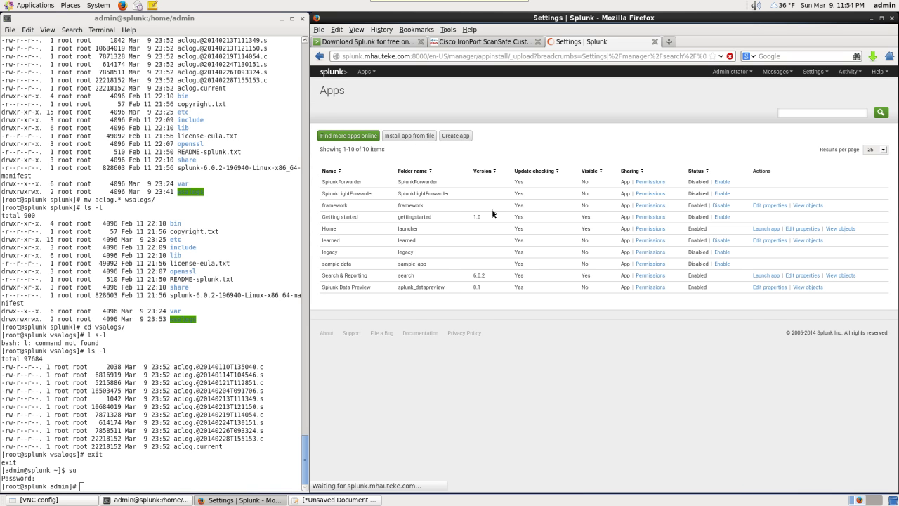
pyautogui.click(471, 195)
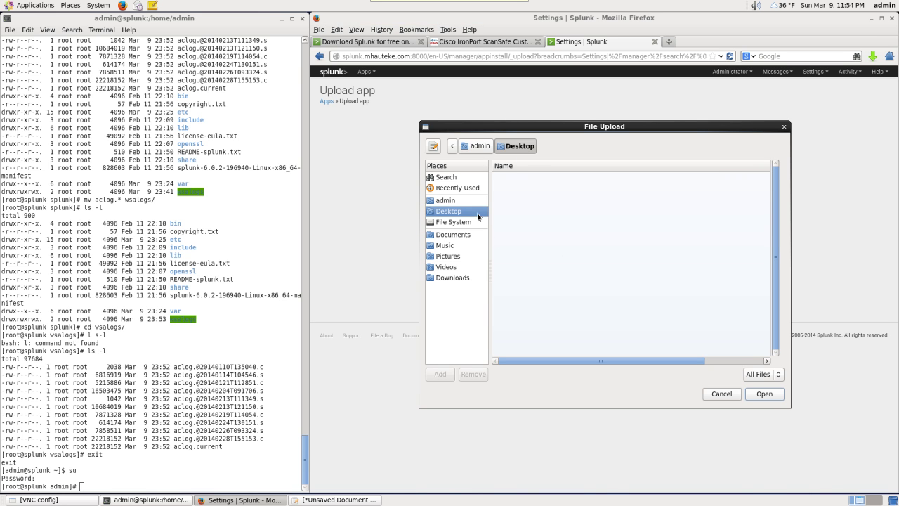
pyautogui.click(450, 203)
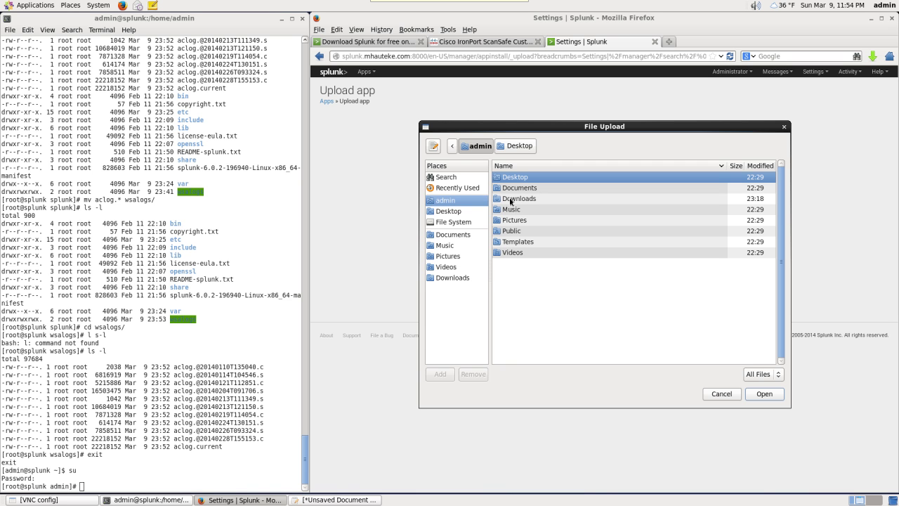
pyautogui.doubleClick(513, 199)
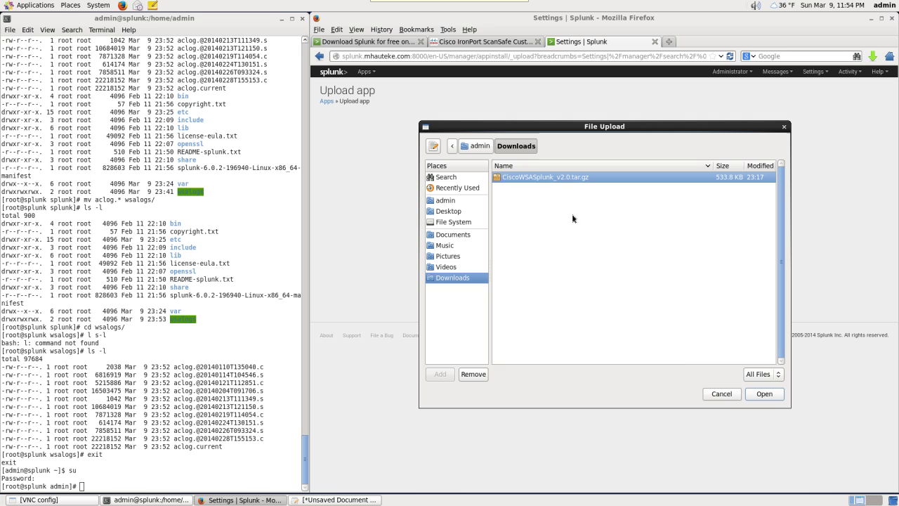
pyautogui.click(766, 395)
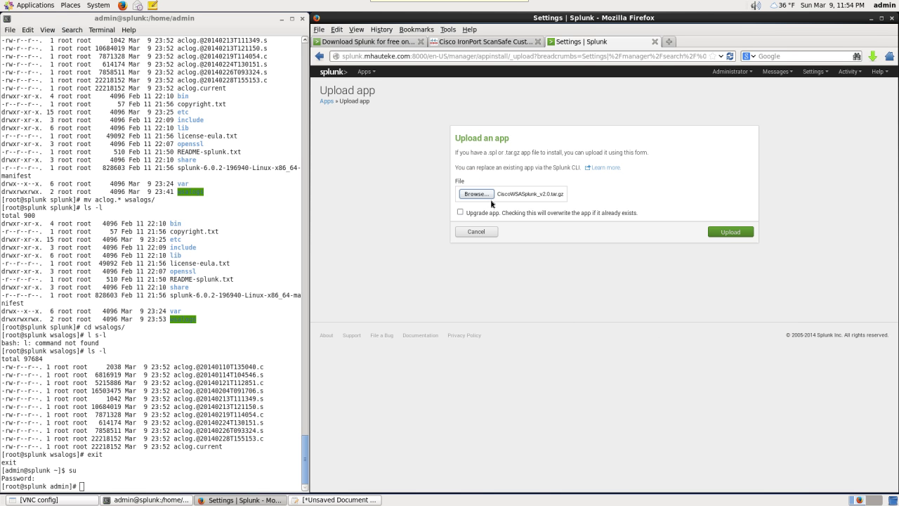
pyautogui.click(731, 232)
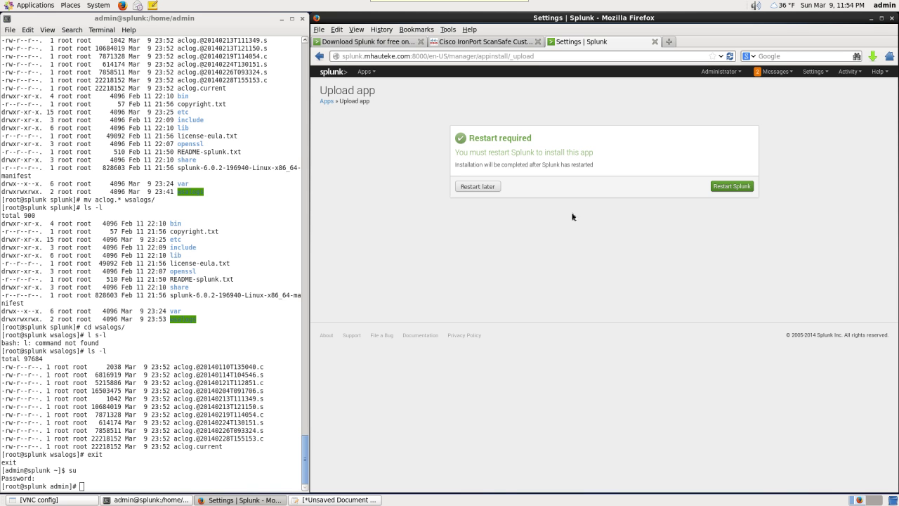
# - Restart Splunk to finish the app install and sign back in as admin
pyautogui.click(735, 185)
pyautogui.click(644, 242)
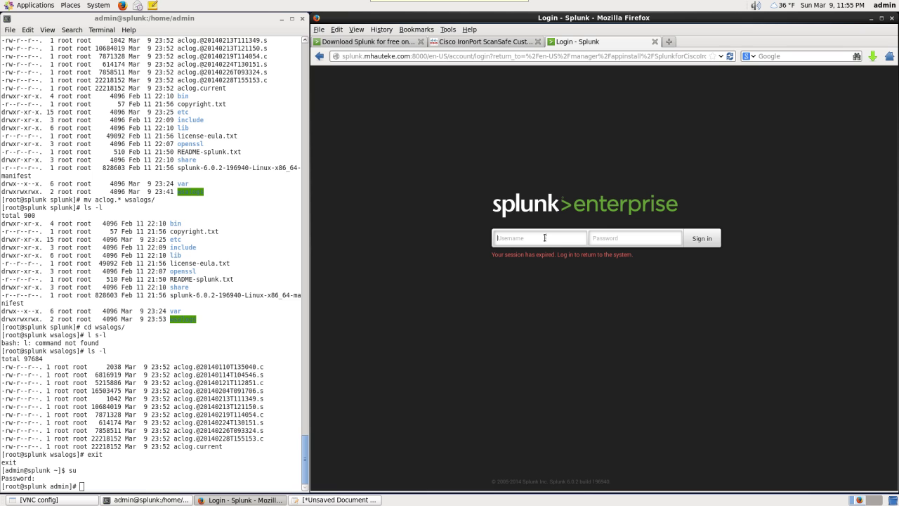
pyautogui.press('Return')
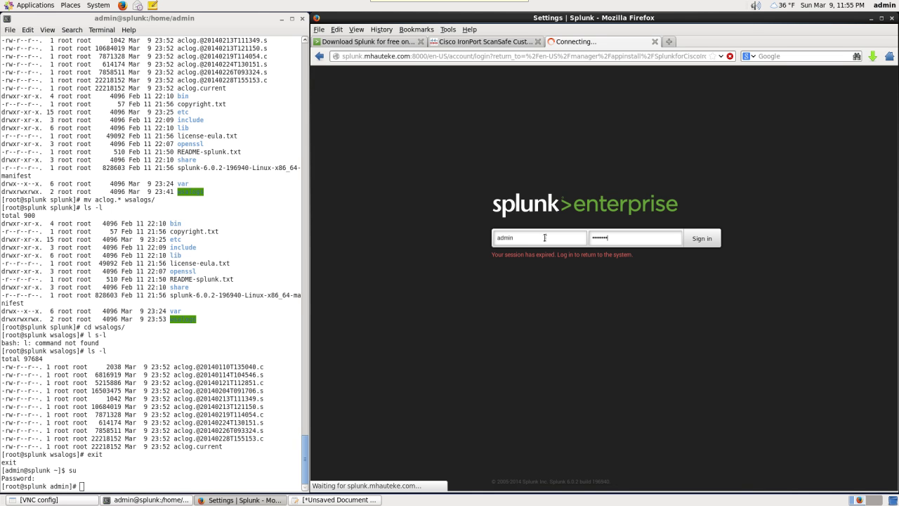
# - Check in Manage Apps that SplunkforCiscoIronportWSA 1.0.54 is listed as enabled
pyautogui.click(365, 73)
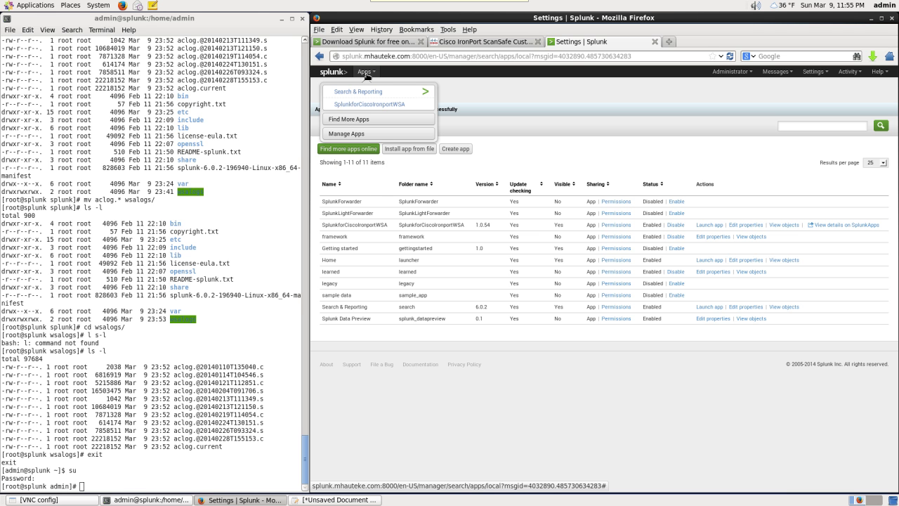
pyautogui.click(355, 133)
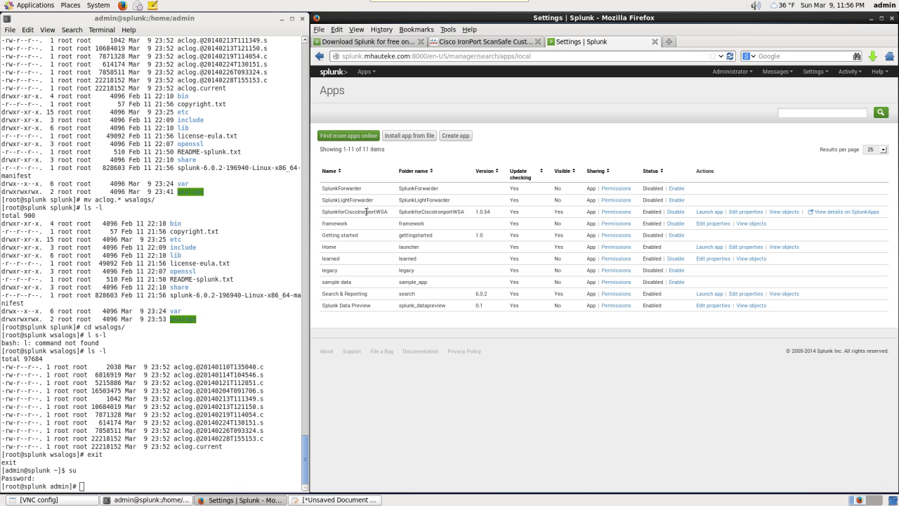
pyautogui.moveTo(374, 213); pyautogui.dragTo(472, 218)
pyautogui.click(487, 215)
pyautogui.hotkey('ctrl', 'l')
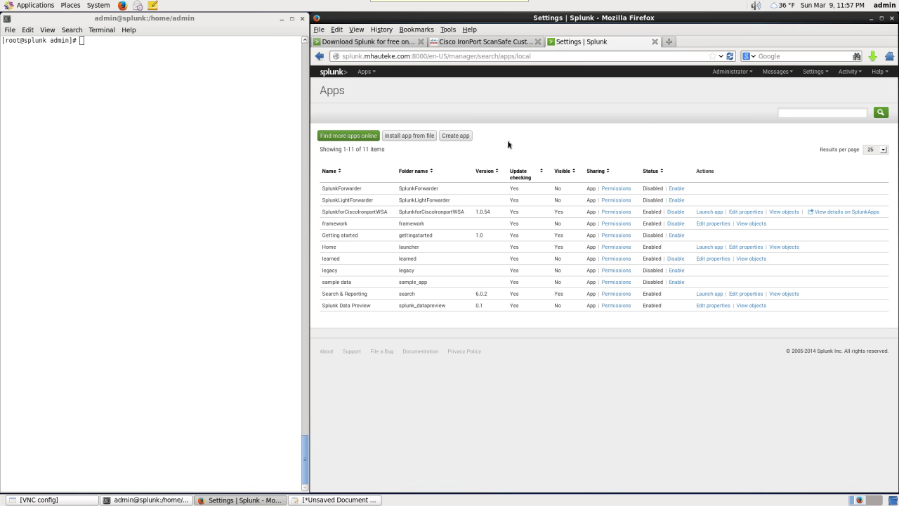
# - List the home directory, change to /opt/splunk, and list the aclog files in its wsalogs folder
pyautogui.click(174, 116)
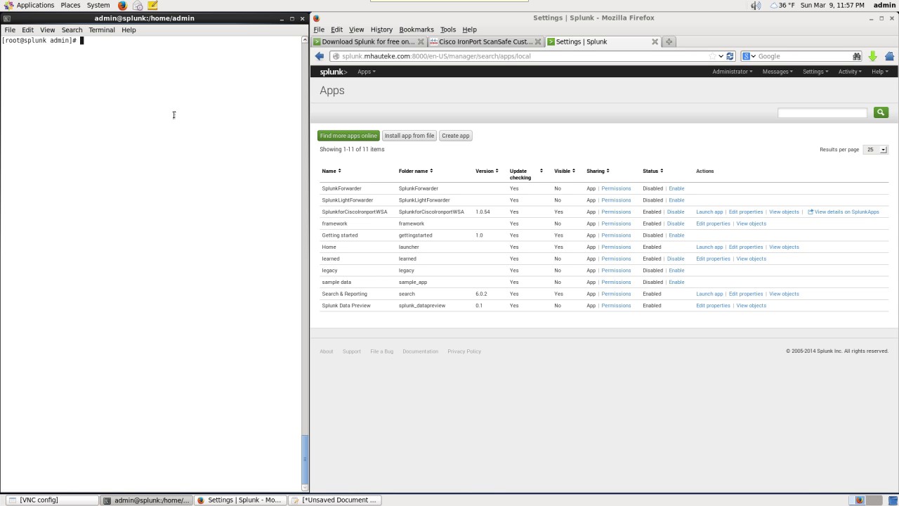
pyautogui.write('ls -l')
pyautogui.press('Return')
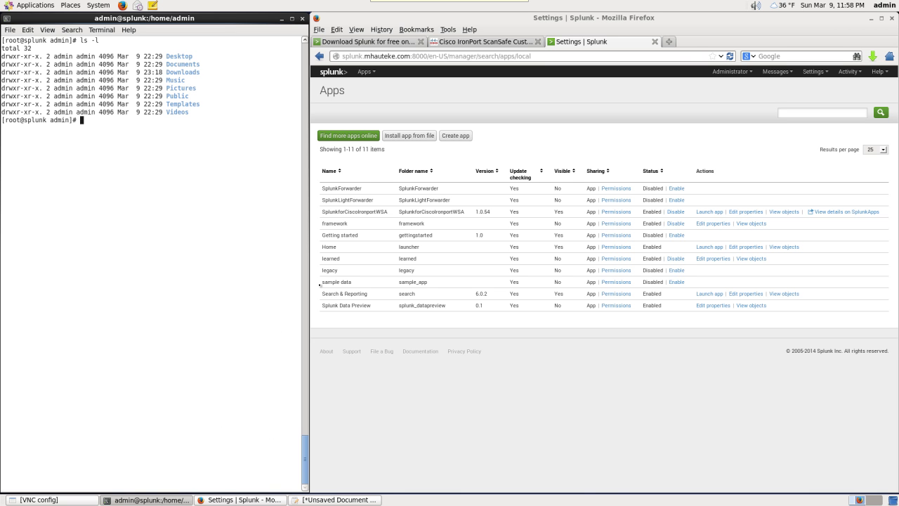
pyautogui.write('cd /opt/splunk')
pyautogui.press('Return')
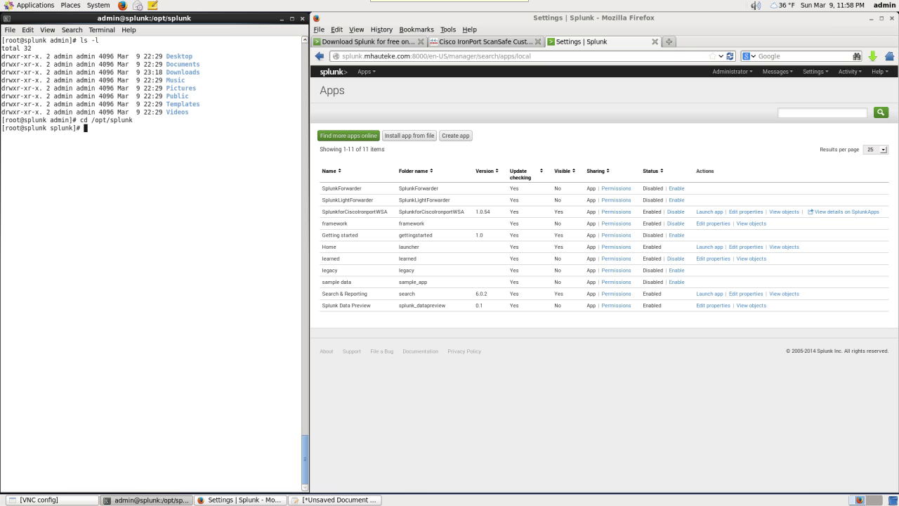
pyautogui.write('ls -l')
pyautogui.press('Return')
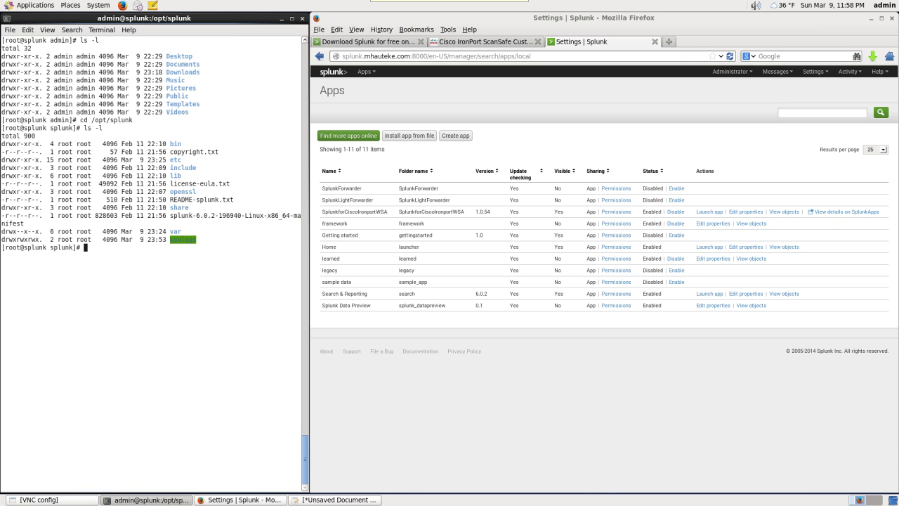
pyautogui.write('ls -l wsa')
pyautogui.press('Tab')
pyautogui.press('Return')
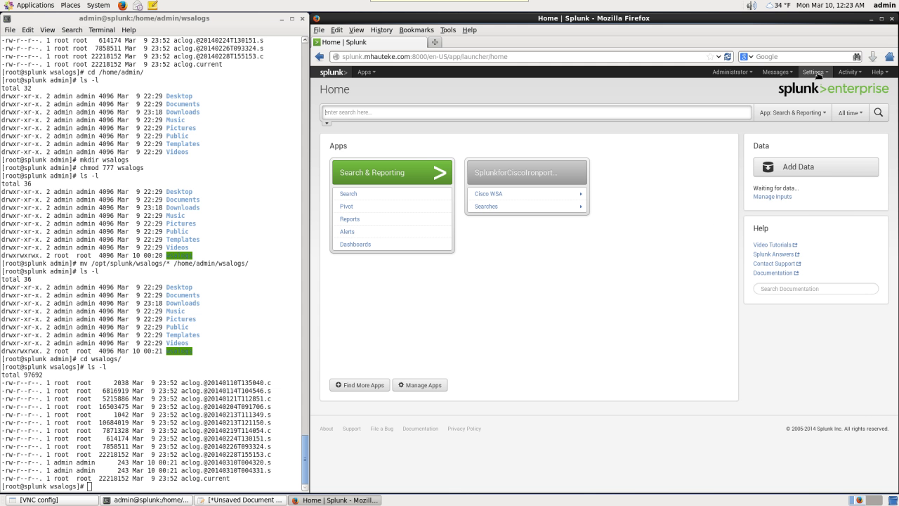
# - Start a new Files & directories input from Settings > Data inputs with the preview skipped
pyautogui.click(815, 71)
pyautogui.click(818, 153)
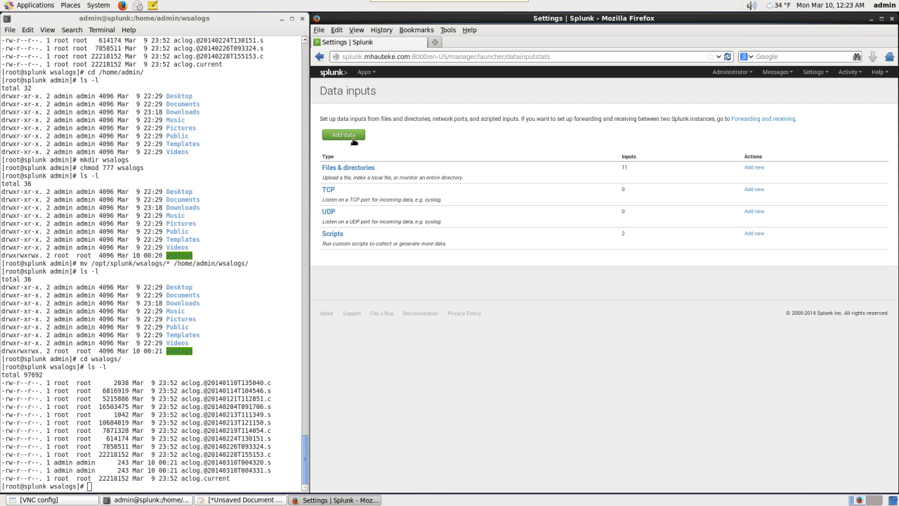
pyautogui.click(351, 168)
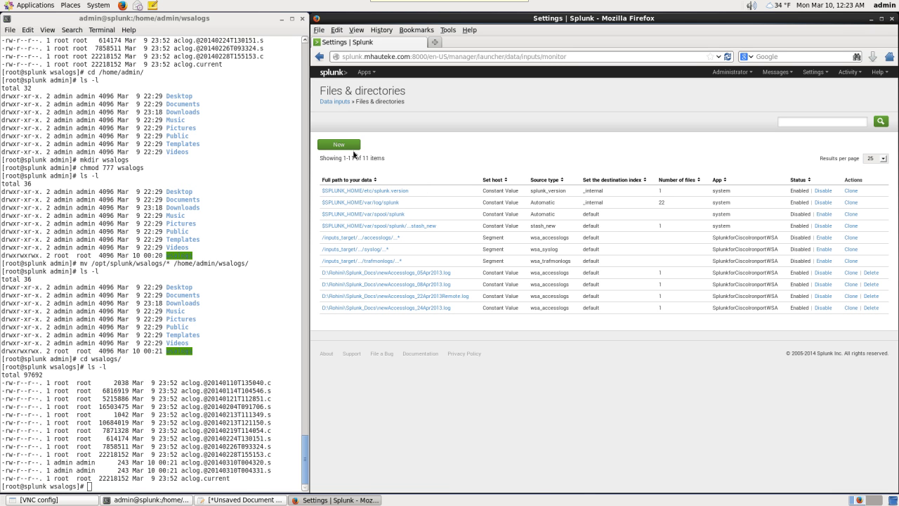
pyautogui.click(349, 146)
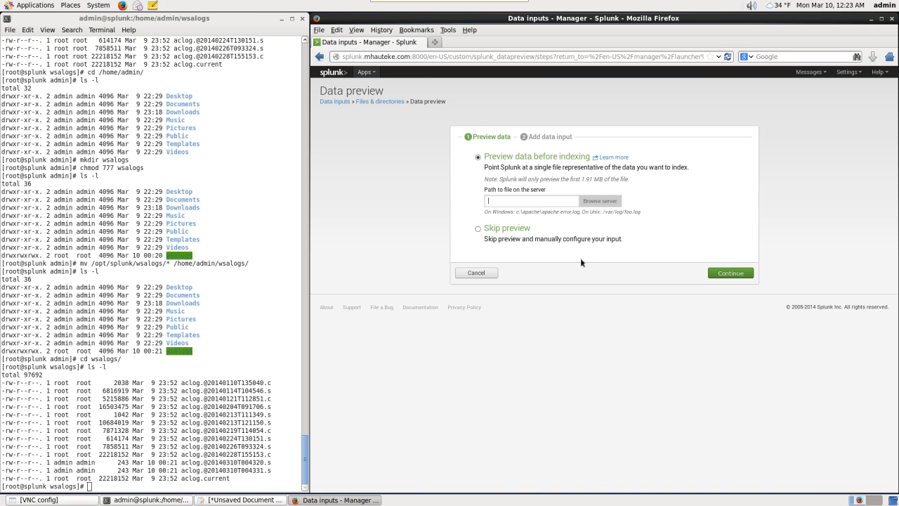
pyautogui.click(478, 229)
pyautogui.click(731, 276)
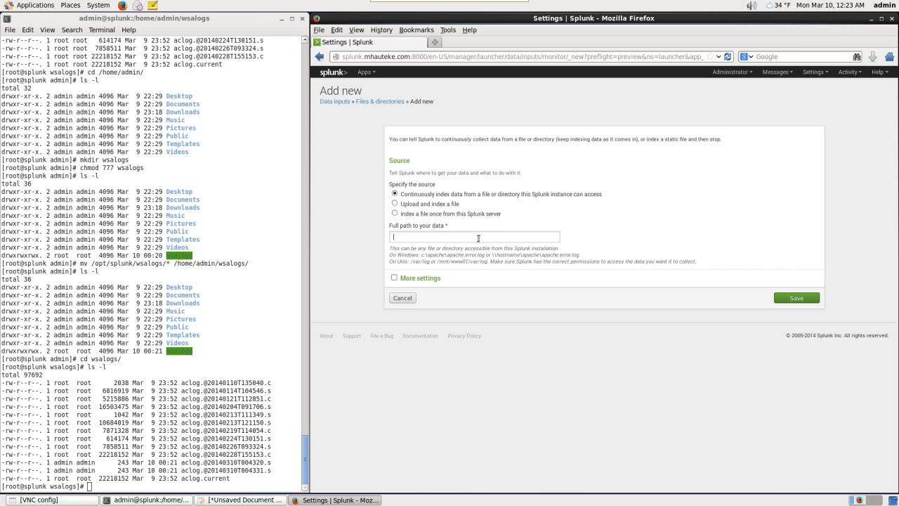
# - Enter /home/admin/wsalogs/ as the path and set the host to wsa.mhauteke.com
pyautogui.write('me/admin/wsalogs/')
pyautogui.click(394, 278)
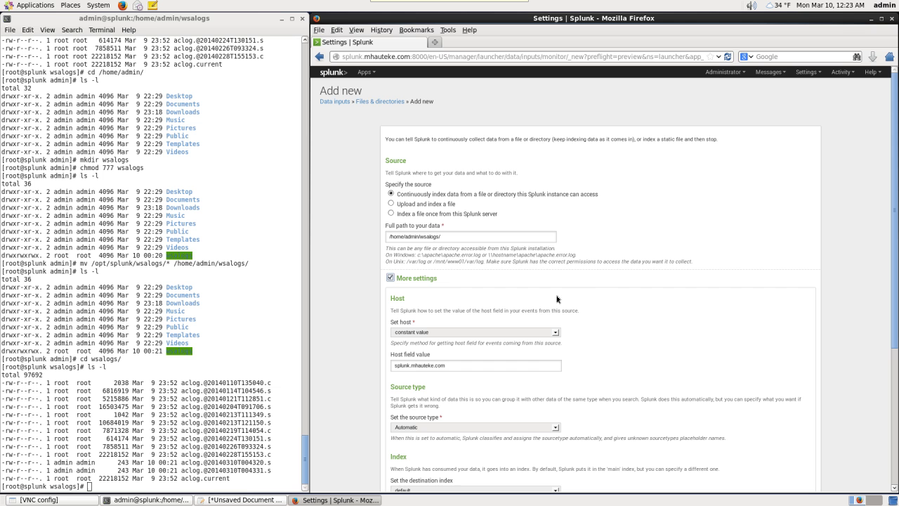
pyautogui.scroll(-3, 601, 290)
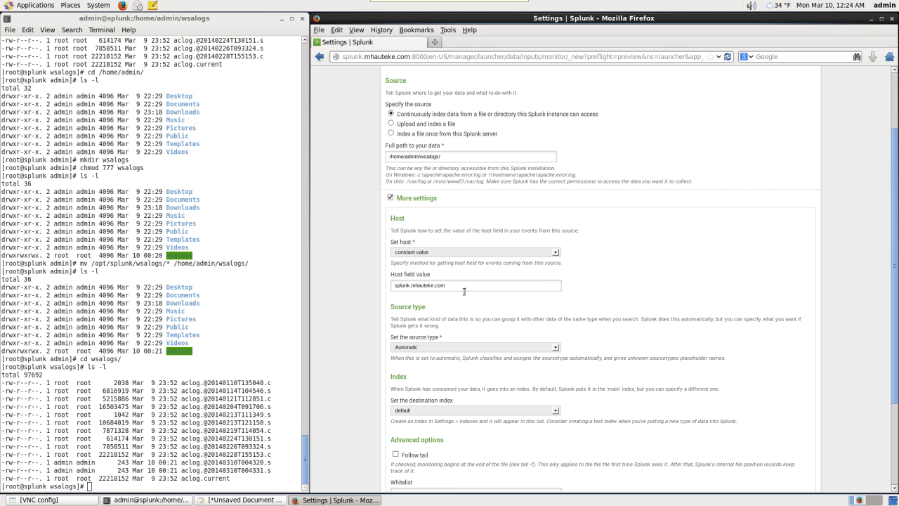
pyautogui.moveTo(458, 285); pyautogui.dragTo(389, 284)
pyautogui.write('wsa.mhauteke.co')
# - Set a manual source type of wsa_accesslogs and save the input
pyautogui.click(552, 347)
pyautogui.click(515, 366)
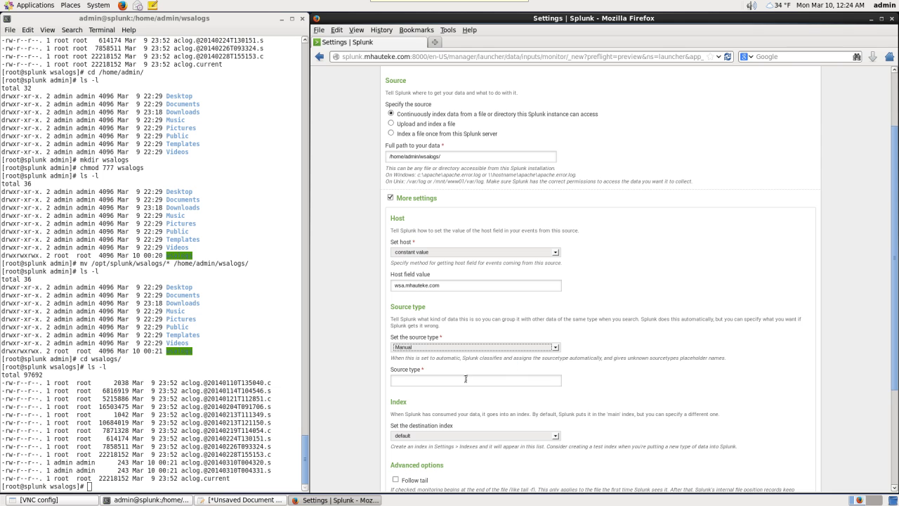
pyautogui.click(462, 381)
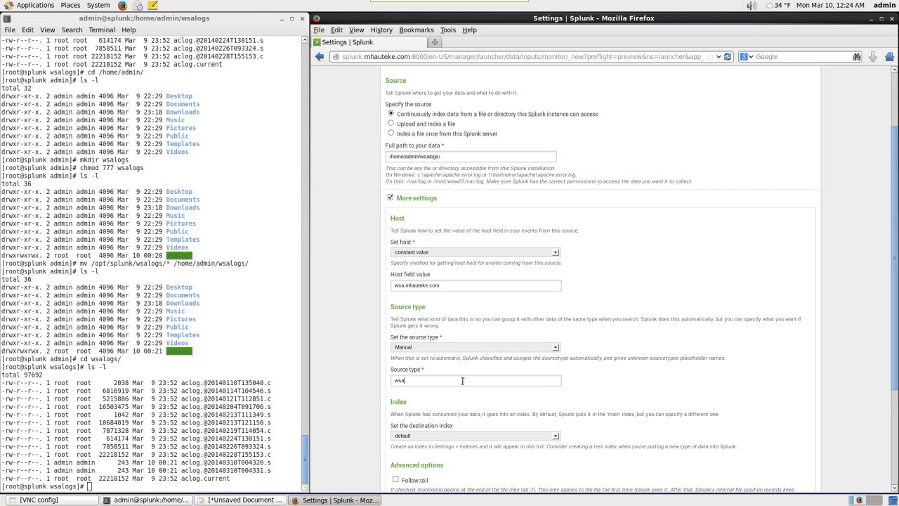
pyautogui.write('wsa_accesslogs')
pyautogui.scroll(-1, 483, 372)
pyautogui.scroll(-2, 499, 363)
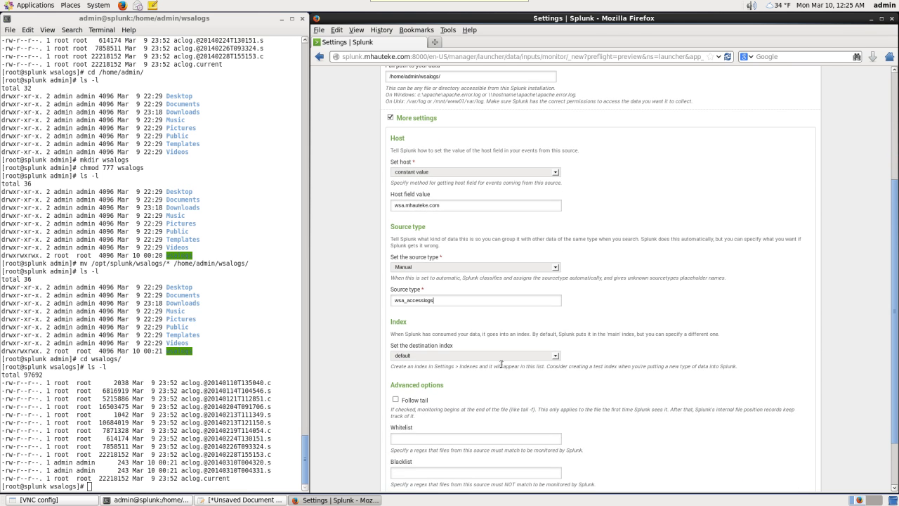
pyautogui.scroll(-2, 506, 363)
pyautogui.scroll(-2, 607, 360)
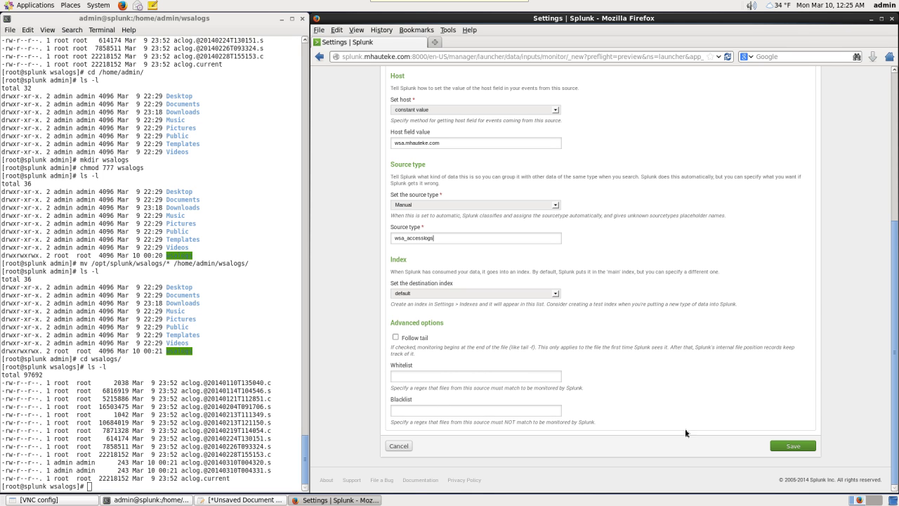
pyautogui.click(791, 446)
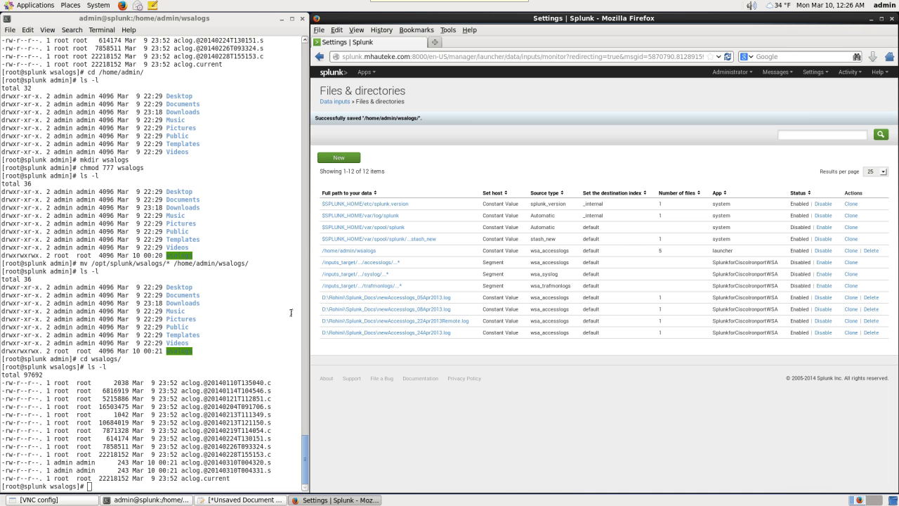
# - Run /opt/splunk/etc/apps/SplunkforCiscoIronportWSA/bin/summary.sh in the terminal
pyautogui.click(236, 343)
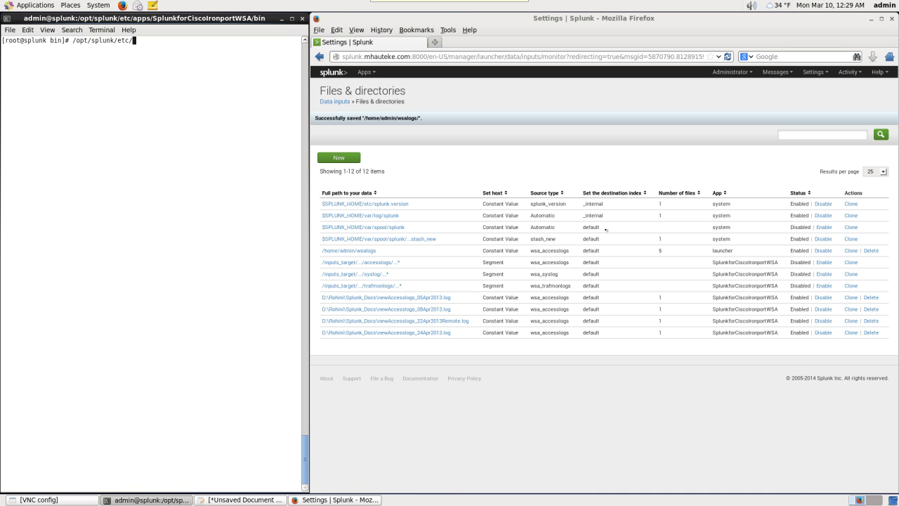
pyautogui.write('apps/S')
pyautogui.press('Tab')
pyautogui.write('f')
pyautogui.press('Tab')
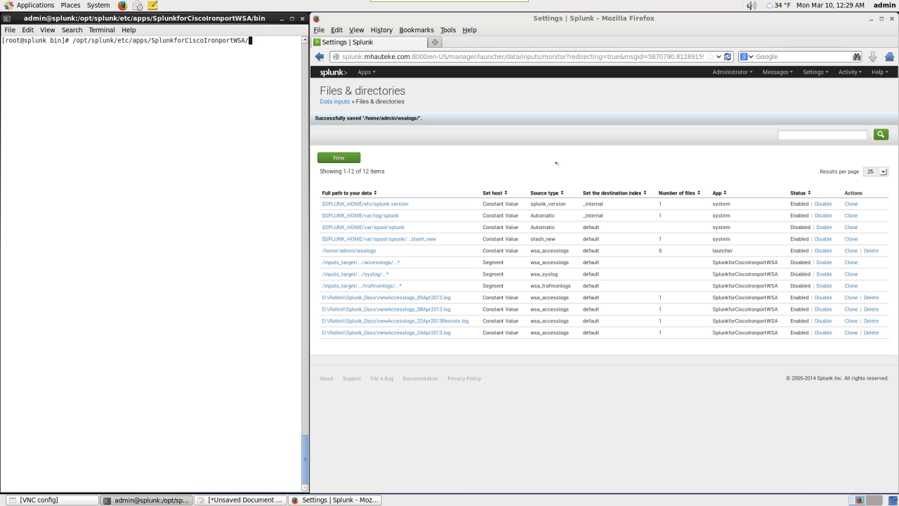
pyautogui.write('b')
pyautogui.press('Tab')
pyautogui.write('sum')
pyautogui.press('Tab')
pyautogui.write('sh')
pyautogui.press('Return')
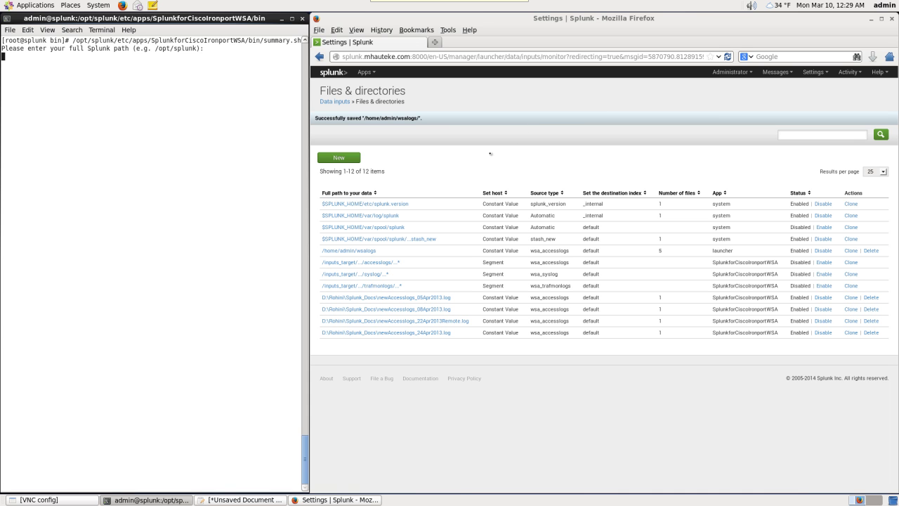
# - Answer the script's prompts with Splunk path /opt/splunk, the admin username and the password
pyautogui.write('/opt/splunk')
pyautogui.press('Return')
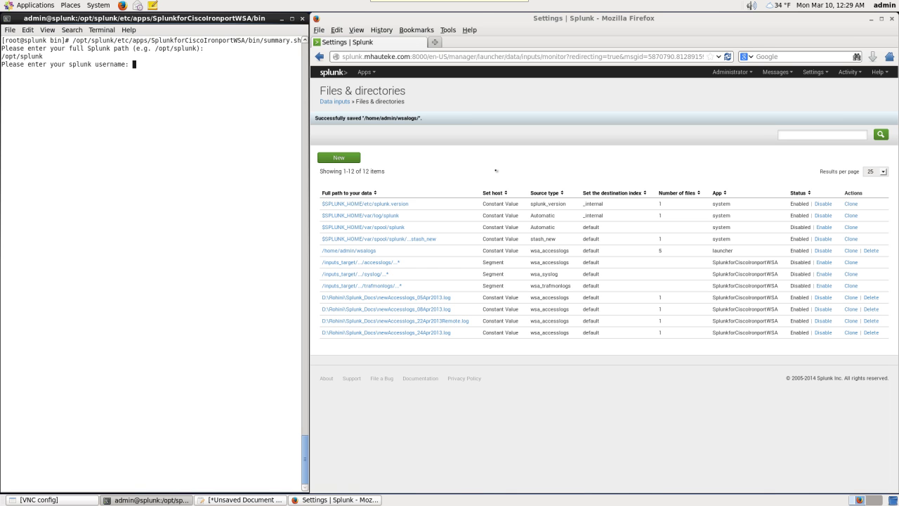
pyautogui.write('admin')
pyautogui.press('Return')
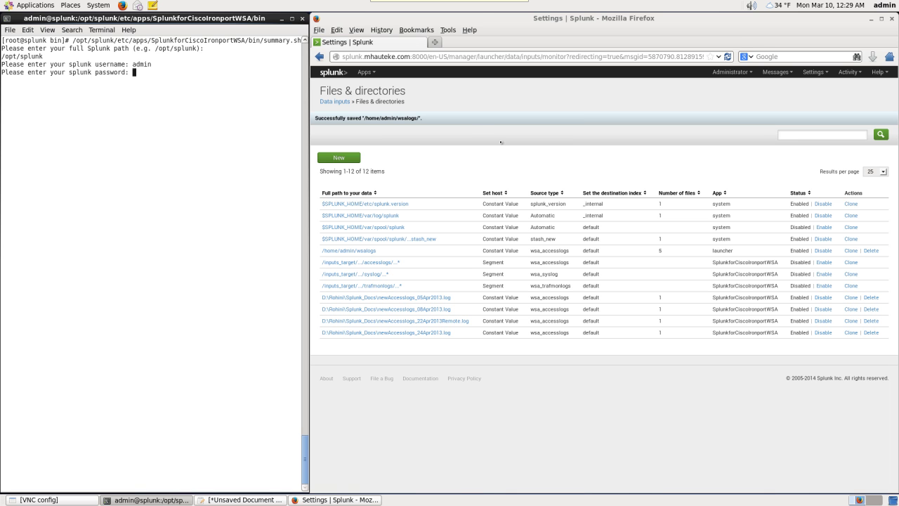
pyautogui.press('Return')
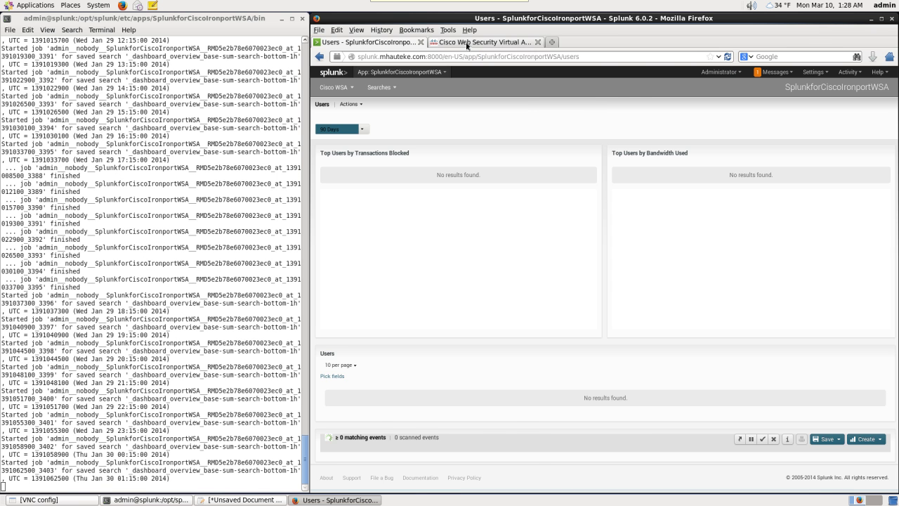
# - Go to System Administration > Log Subscriptions in the Cisco WSA browser tab
pyautogui.click(467, 43)
pyautogui.moveTo(582, 102)
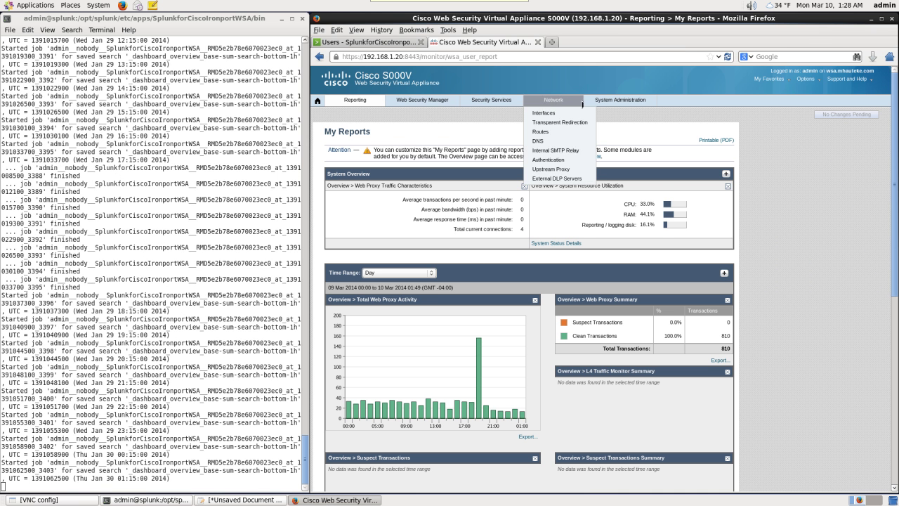
pyautogui.moveTo(610, 103)
pyautogui.click(610, 132)
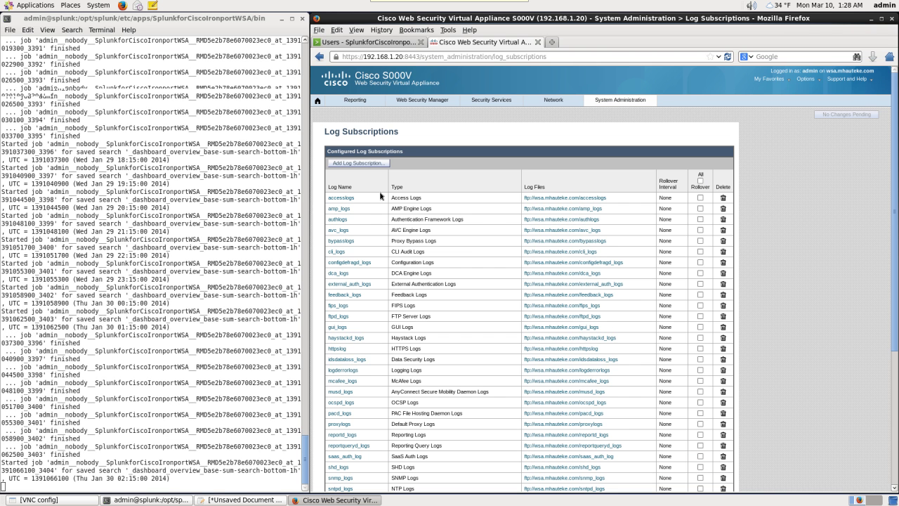
# - Add a new Access Logs log subscription named splunk_logs
pyautogui.click(367, 166)
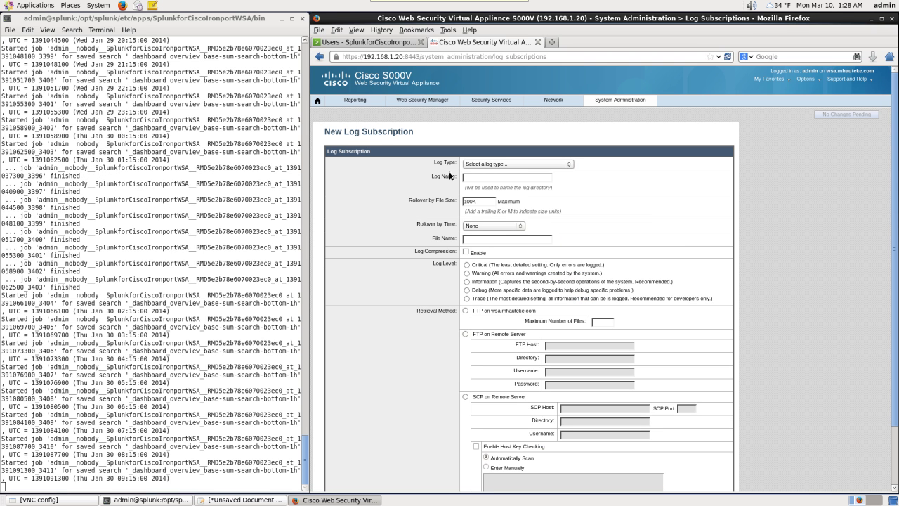
pyautogui.click(568, 165)
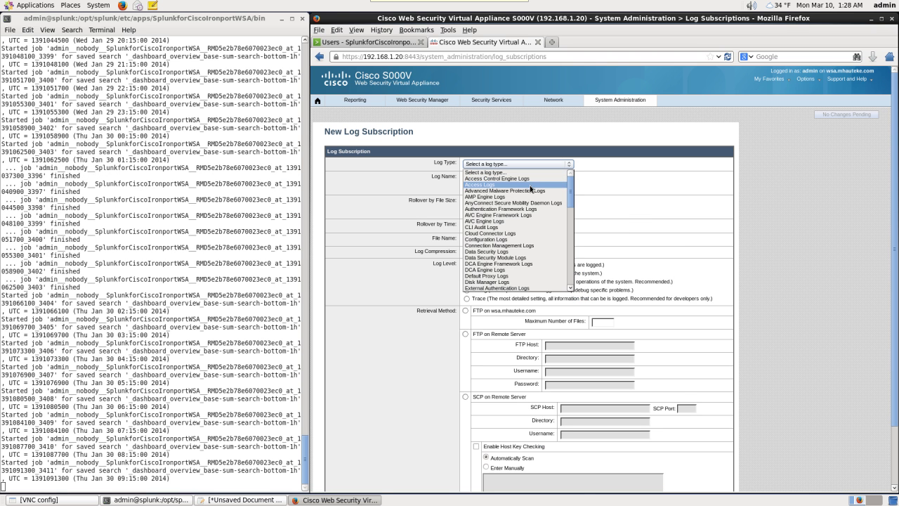
pyautogui.click(532, 185)
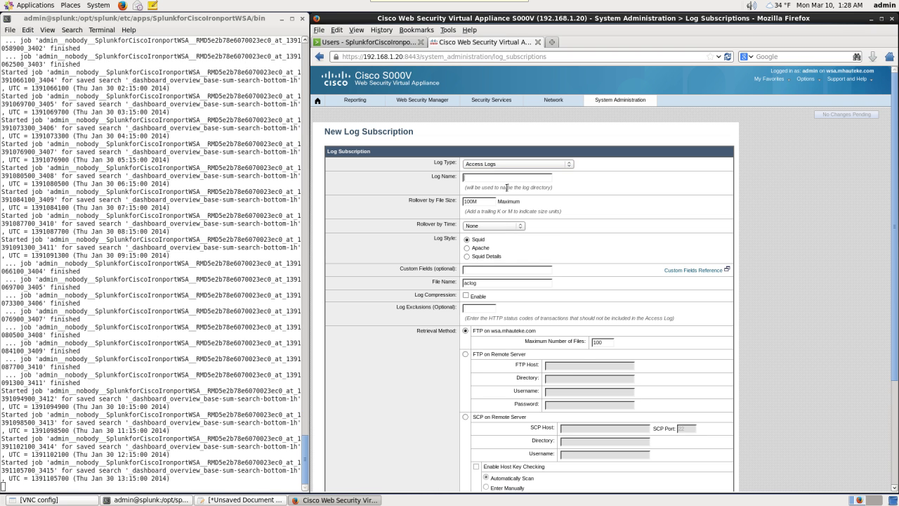
pyautogui.write('splunk')
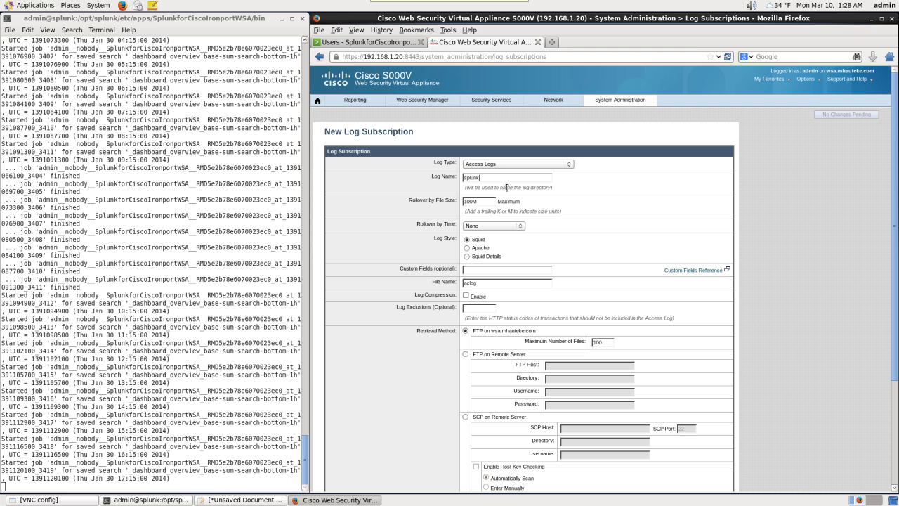
pyautogui.write('_logs')
# - Set the subscription to Daily Rollover at 02:00
pyautogui.click(506, 228)
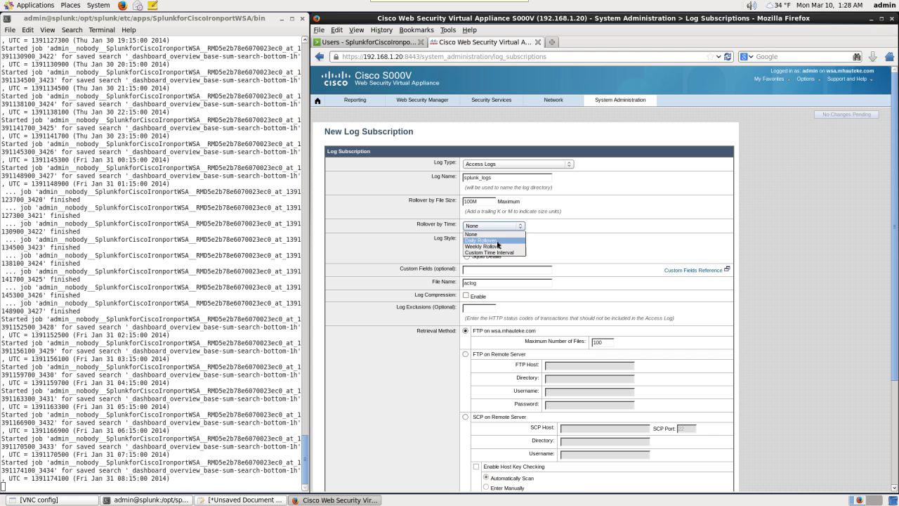
pyautogui.click(498, 243)
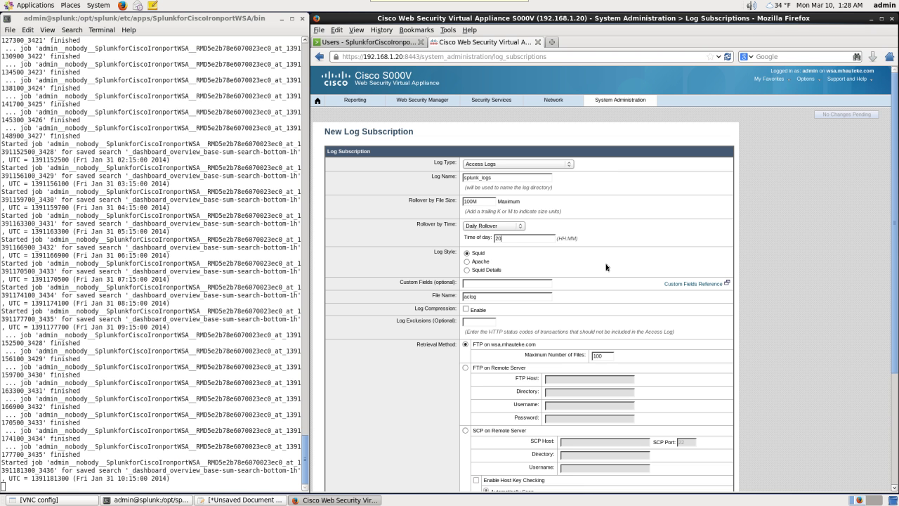
pyautogui.write('02:00')
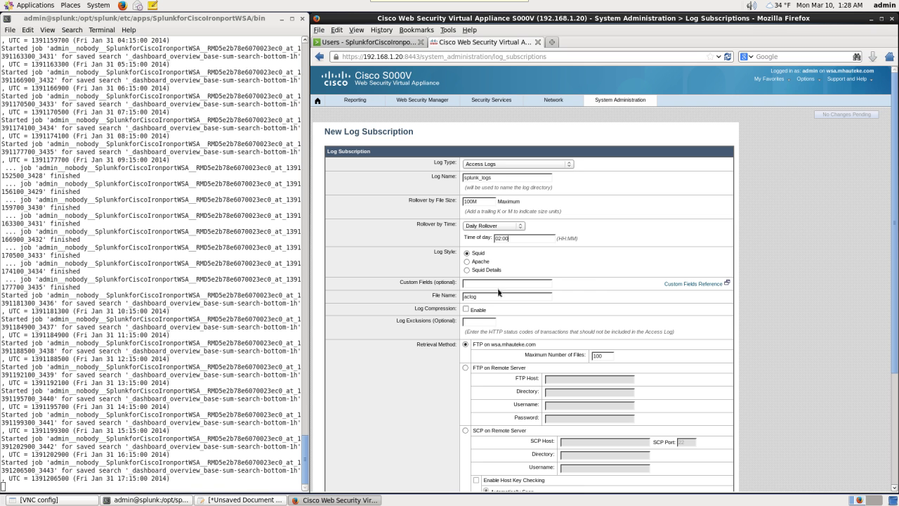
pyautogui.scroll(-1, 481, 319)
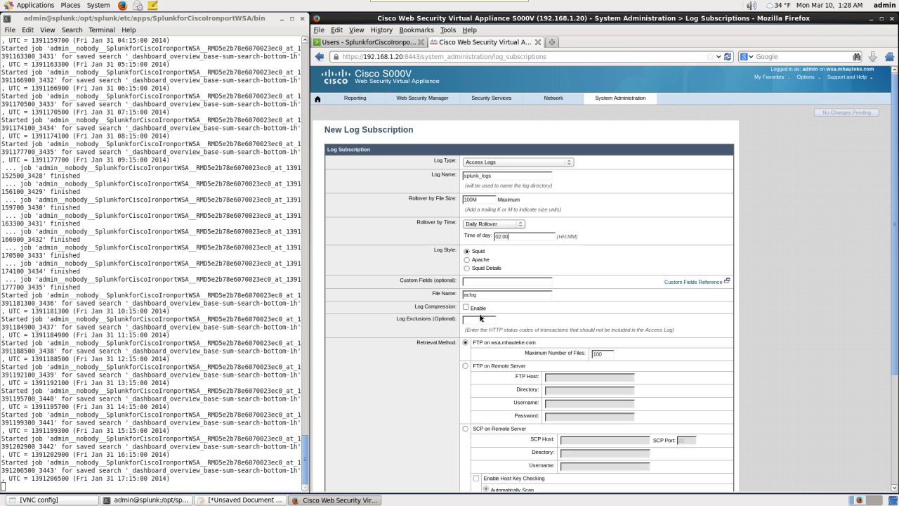
pyautogui.scroll(-2, 481, 318)
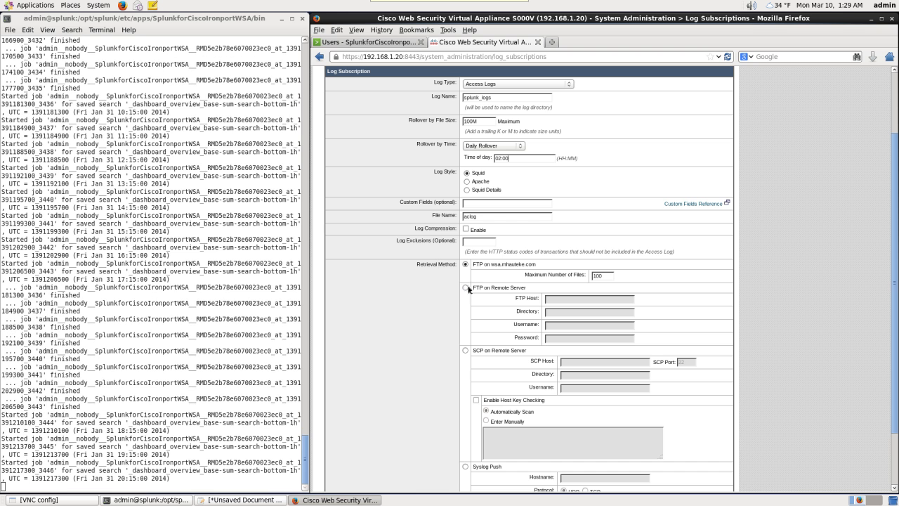
# - Choose FTP on Remote Server with host 192.168.1.24 and directory /home/admin/wsalogs/
pyautogui.click(465, 288)
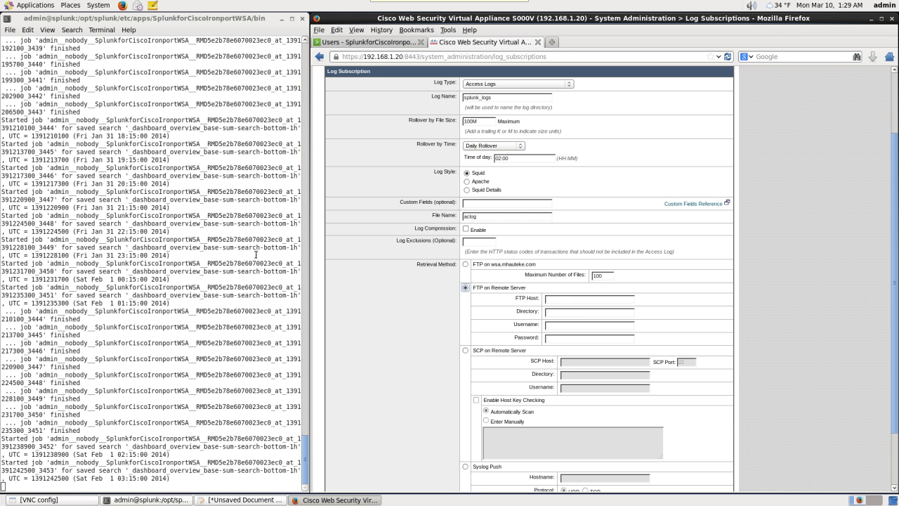
pyautogui.click(557, 298)
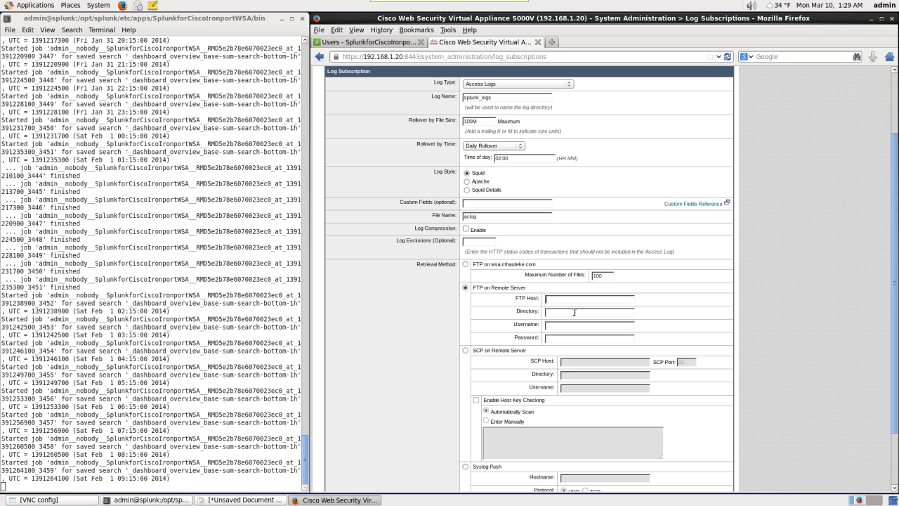
pyautogui.write('192.168.1.24')
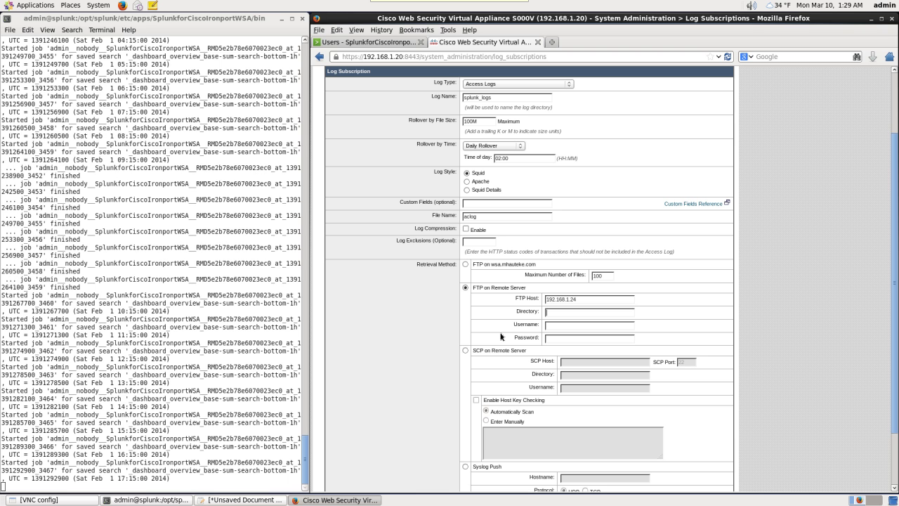
pyautogui.write('/home/admin/wsalog')
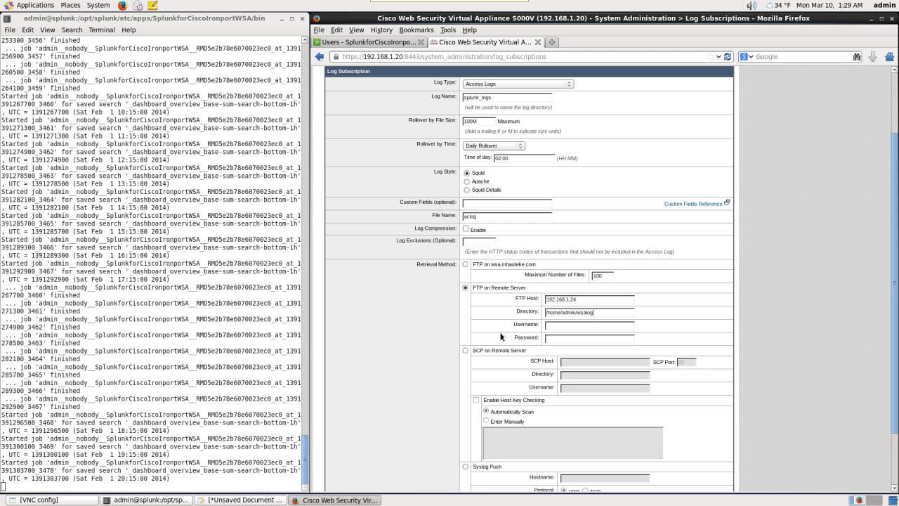
pyautogui.write('s/')
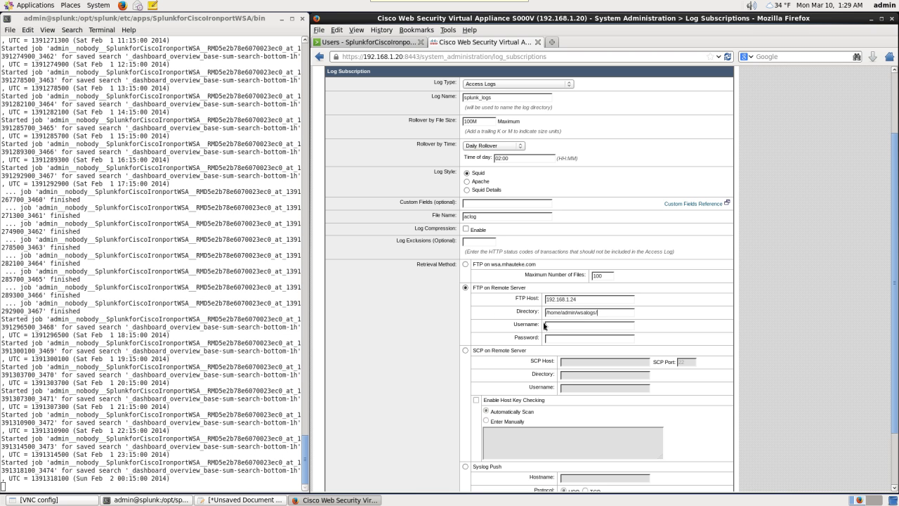
pyautogui.click(552, 326)
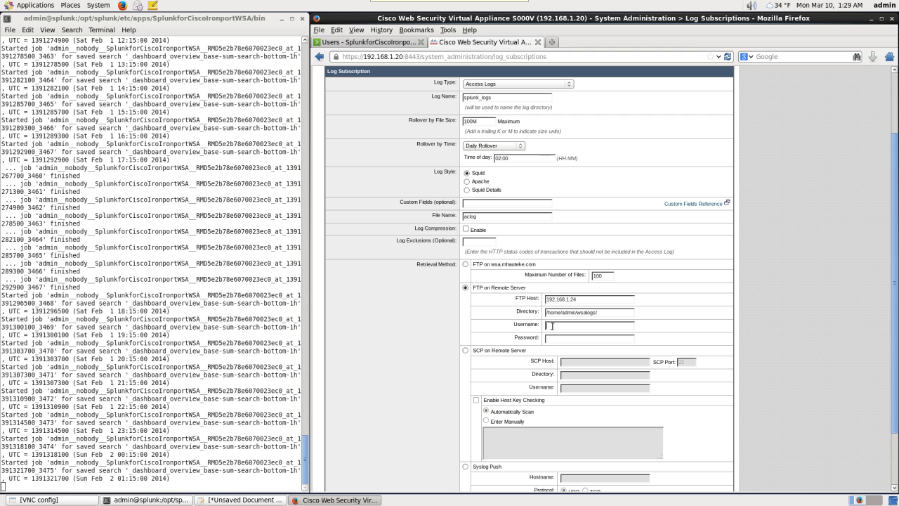